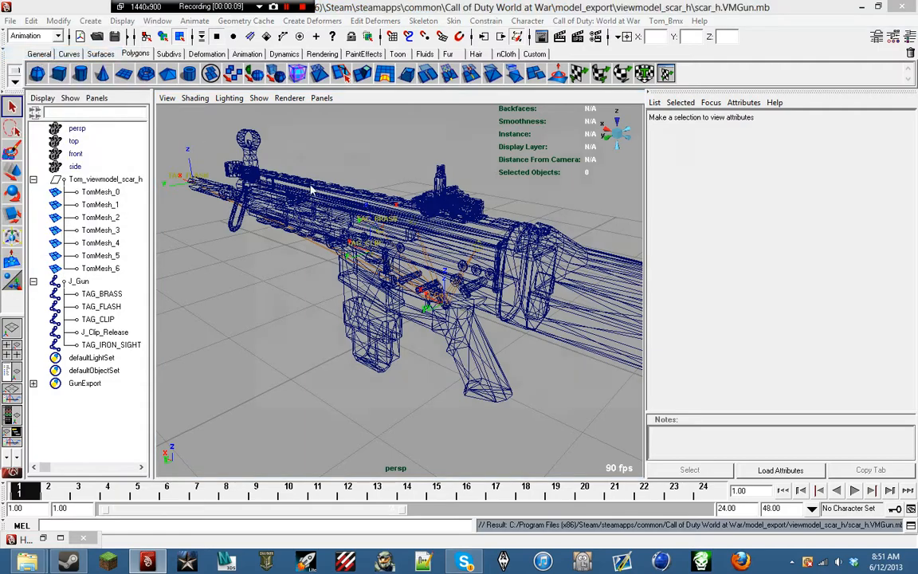
- Open viewmodel_m16_animation.mb from the desktop's cod4\Cod4 Rigs\animation_src\viewmodel\m16 folder
click(259, 245)
scroll(683, 222, down, 10)
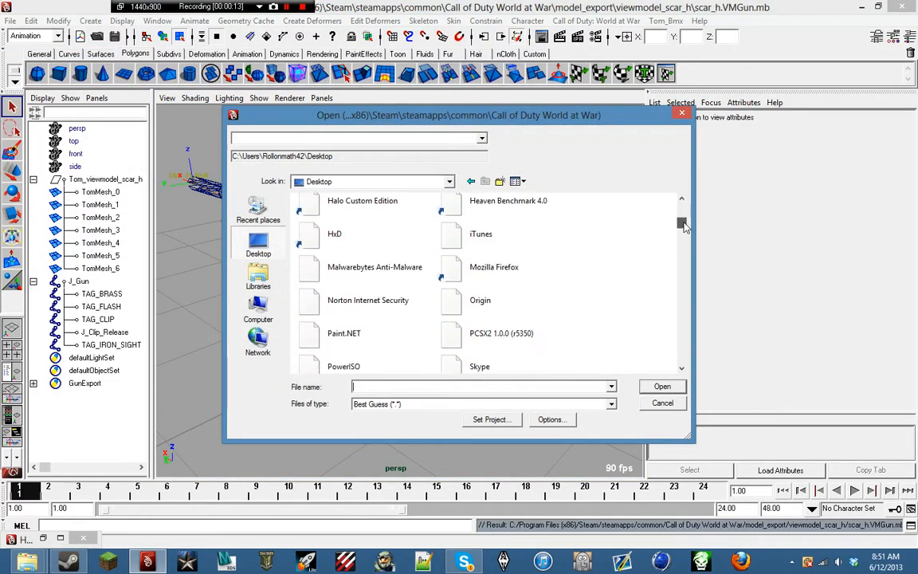
scroll(684, 239, down, 3)
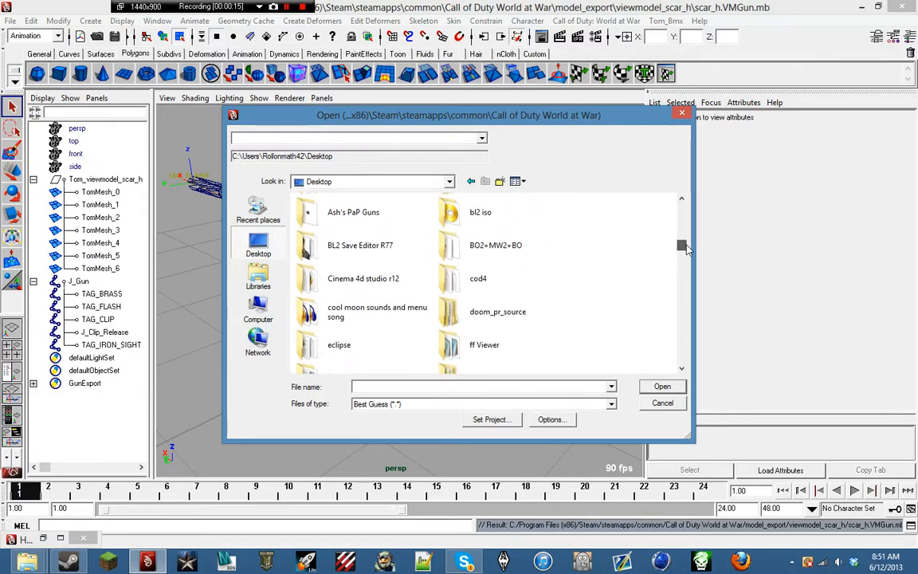
double_click(513, 277)
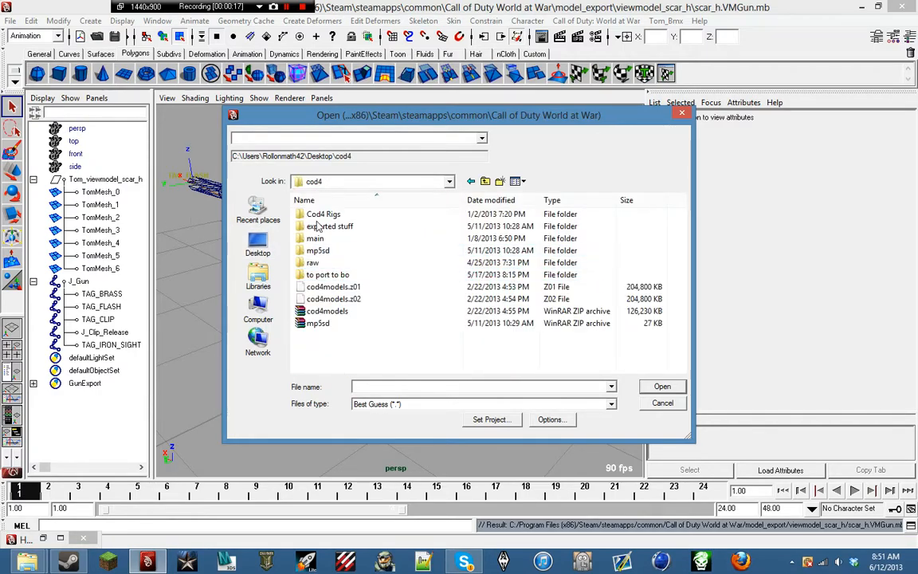
double_click(359, 214)
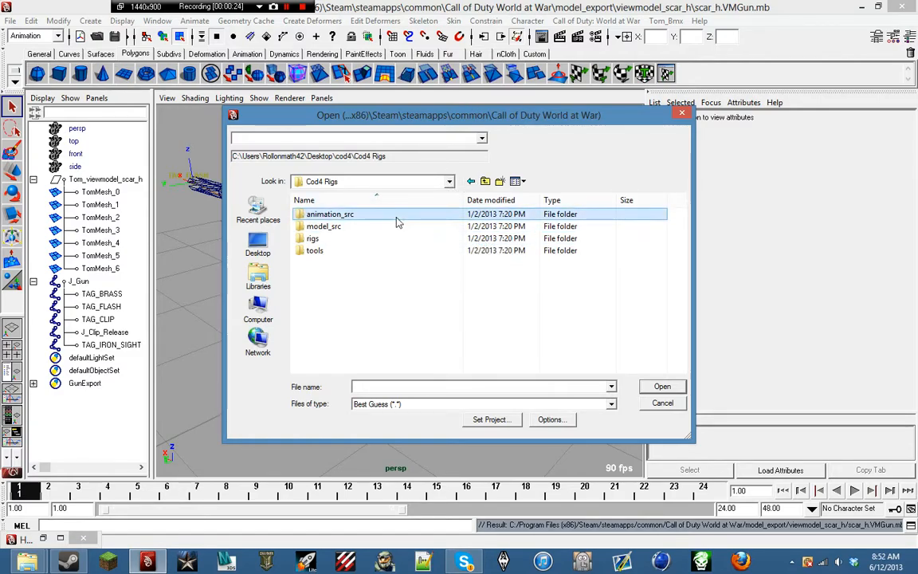
double_click(396, 216)
double_click(396, 228)
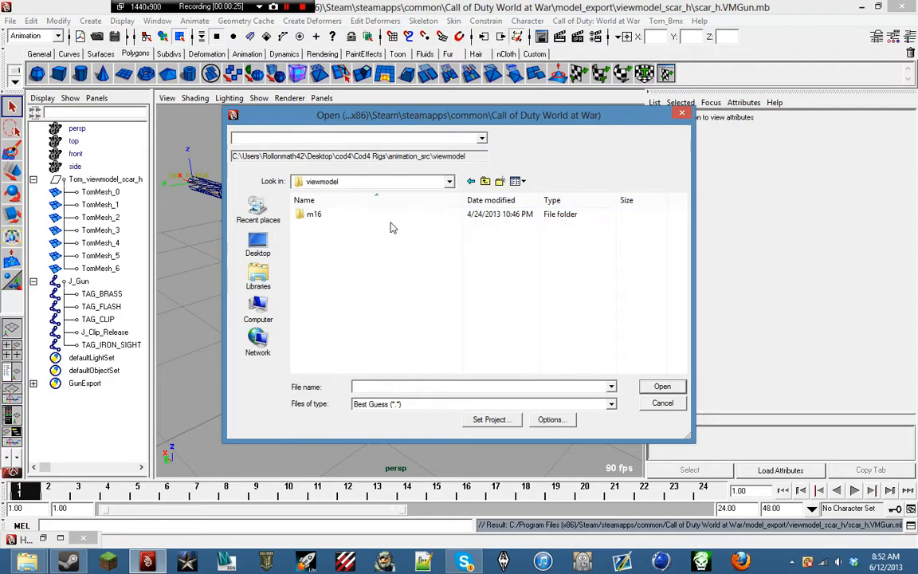
double_click(389, 215)
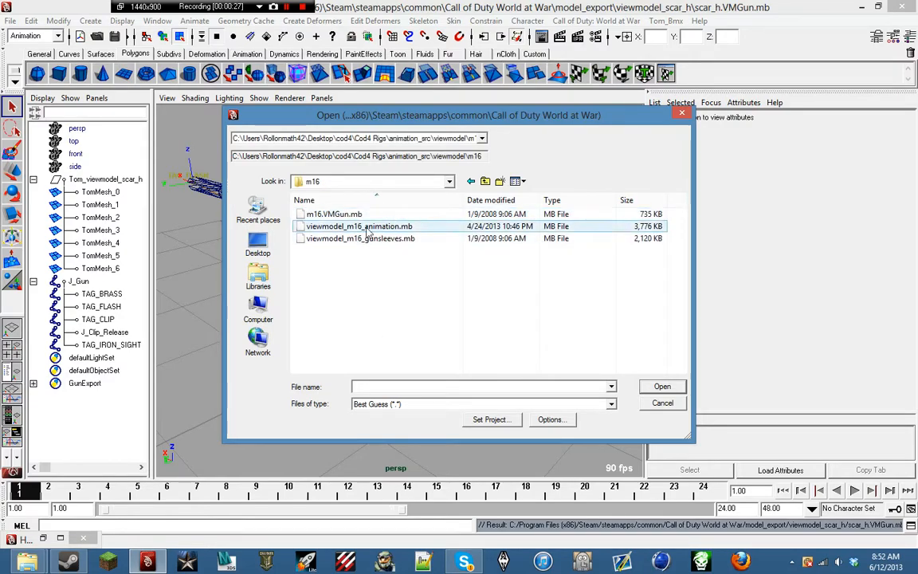
double_click(403, 229)
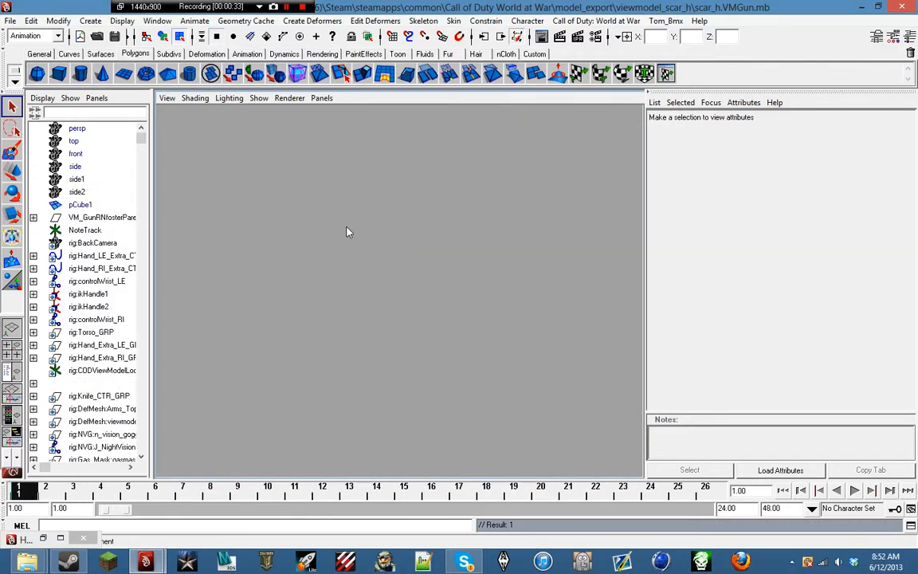
- Play the rig animation briefly from frame 1, then extend the playback range to end at frame 1000
alt+right_drag(522, 298, 501, 305)
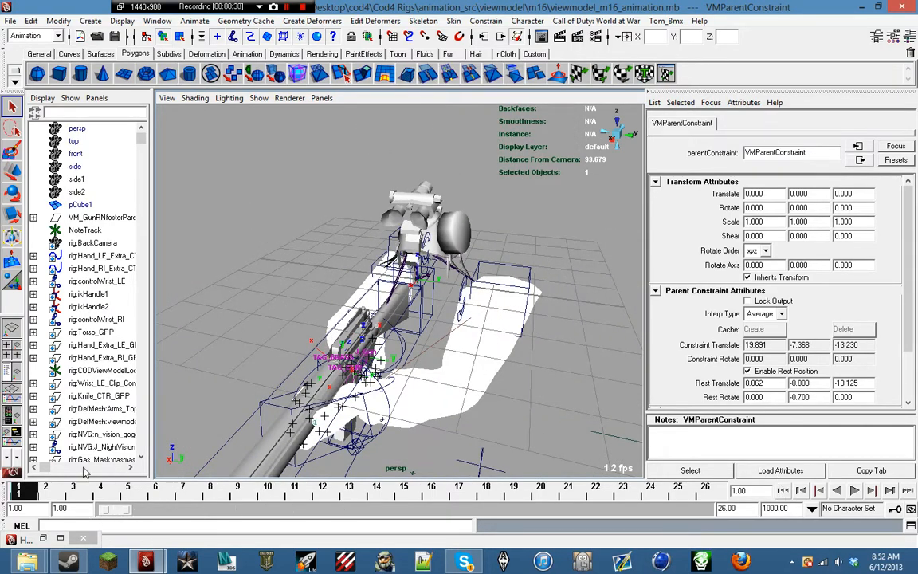
key(alt+v)
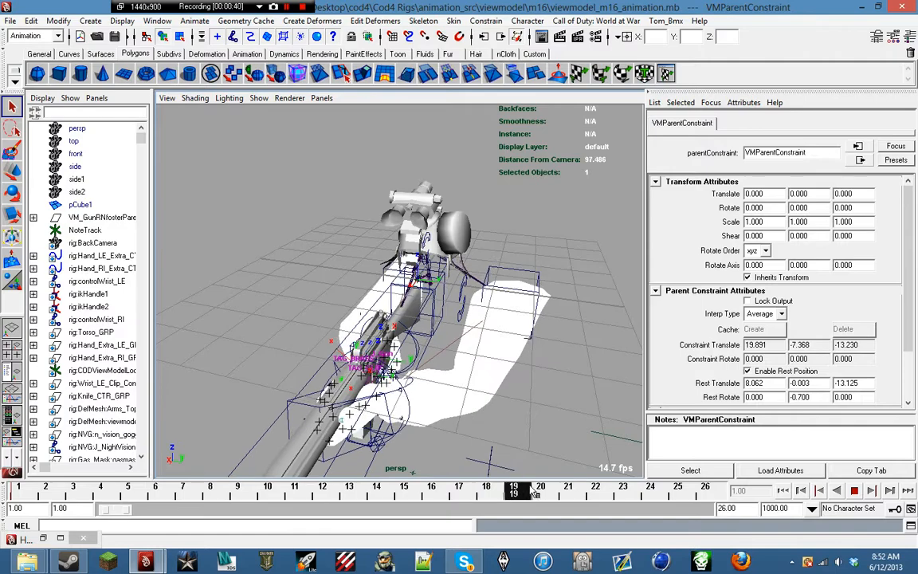
click(14, 496)
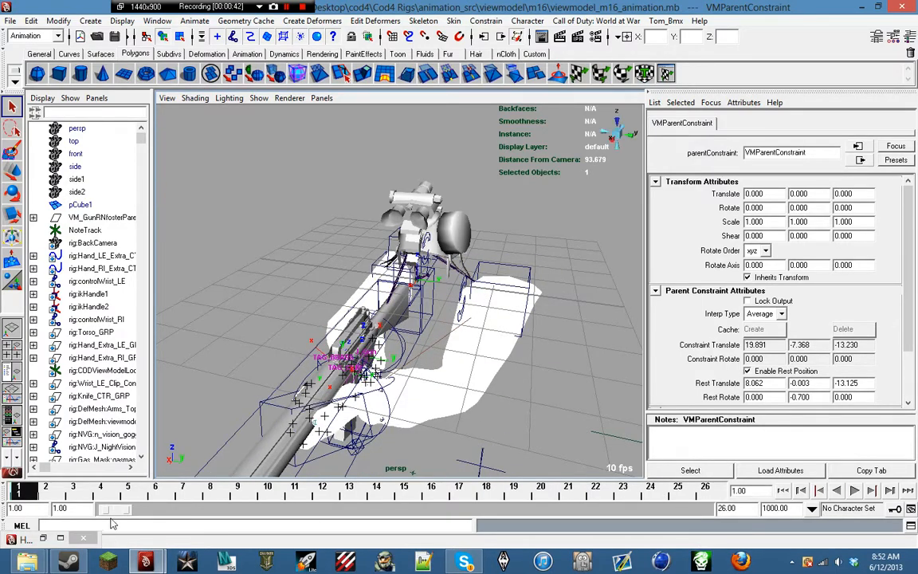
drag(127, 510, 504, 512)
drag(431, 518, 750, 536)
- Look through rig:DefMesh:camera, play the M16 animation and return to frame 1
click(322, 99)
mouse_move(403, 113)
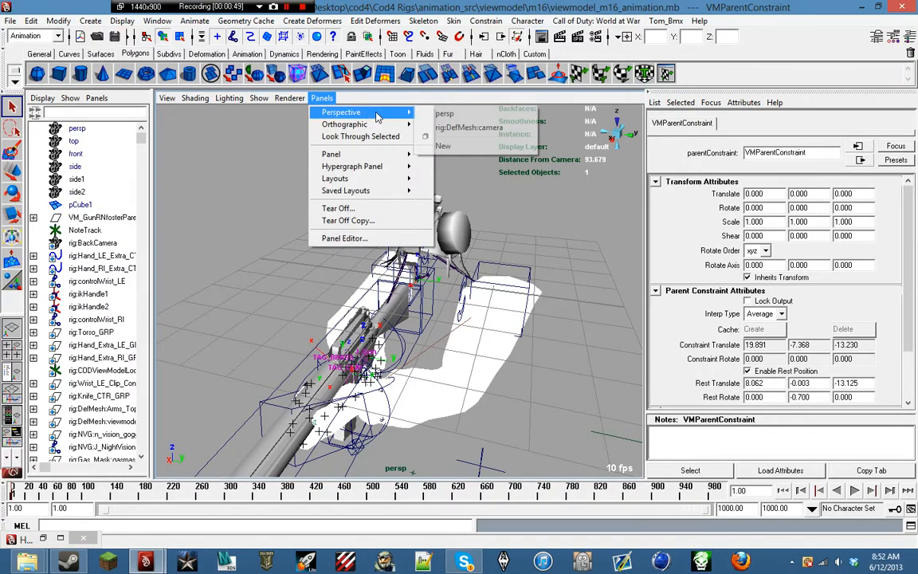
click(467, 127)
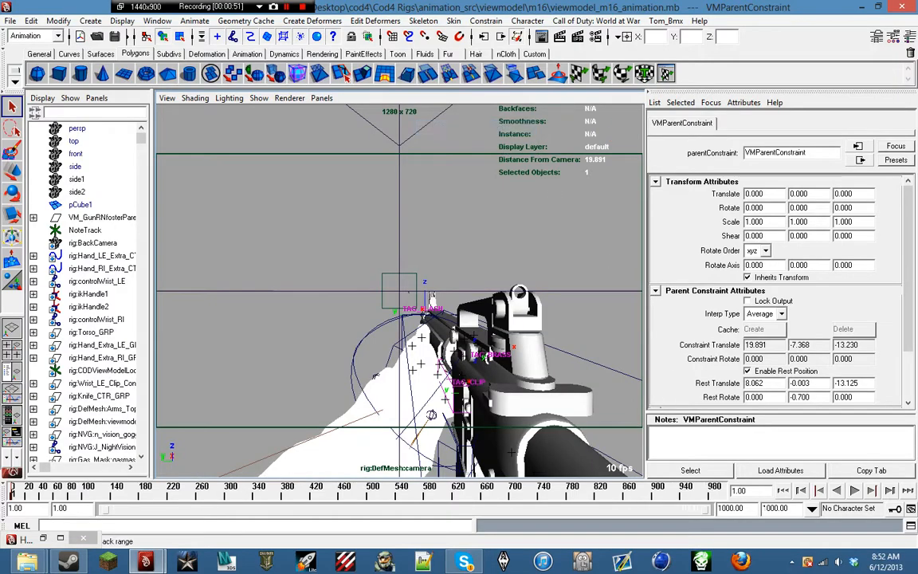
click(852, 491)
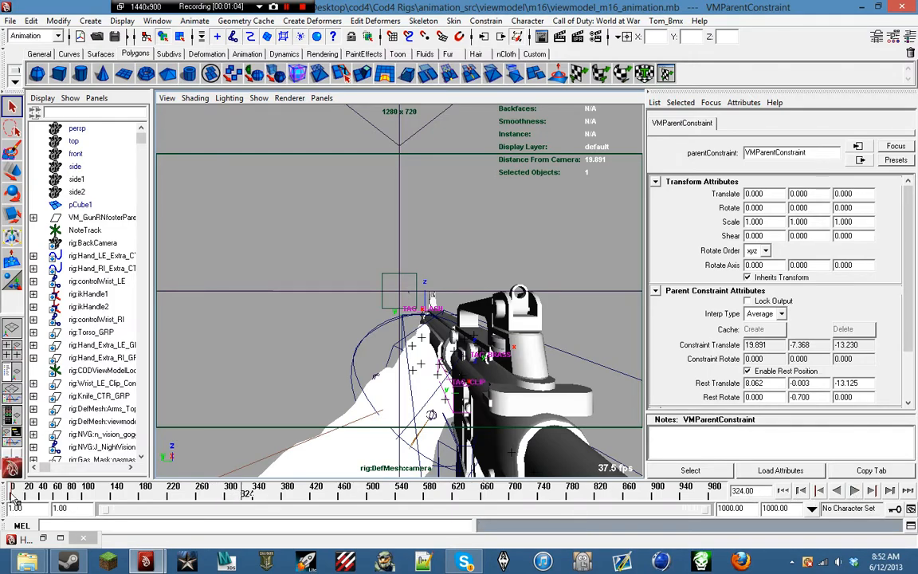
key(alt+v)
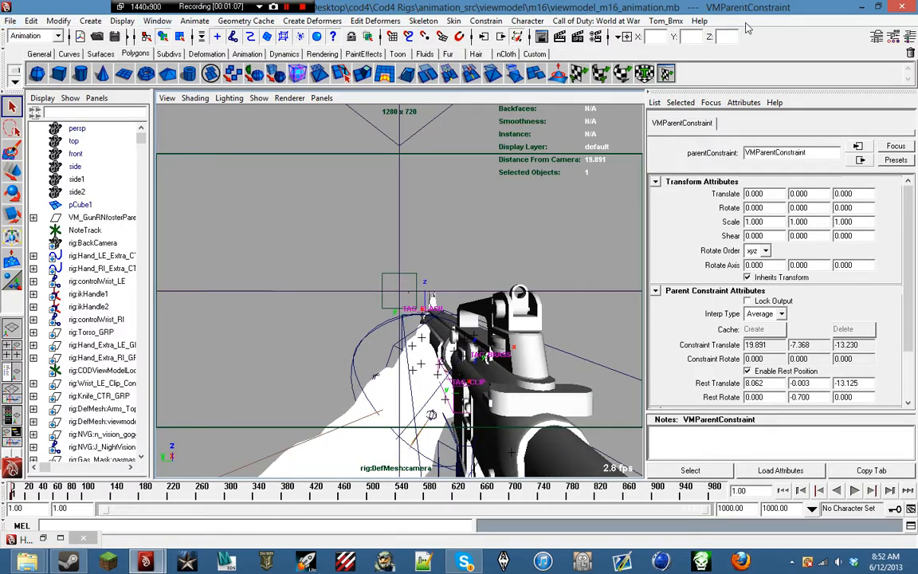
- Start switching the gun in the current rig file and browse to Steam's Call of Duty World at War folder
click(622, 22)
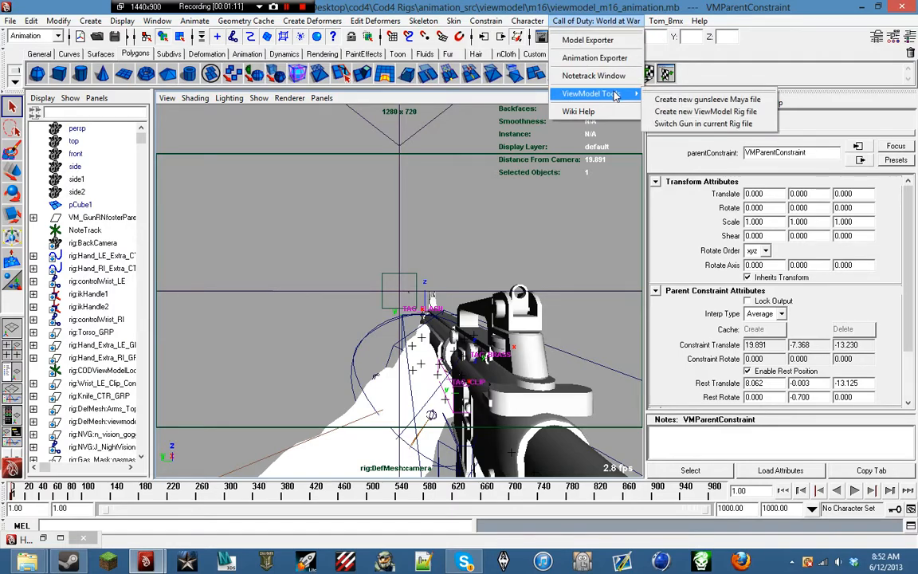
click(702, 125)
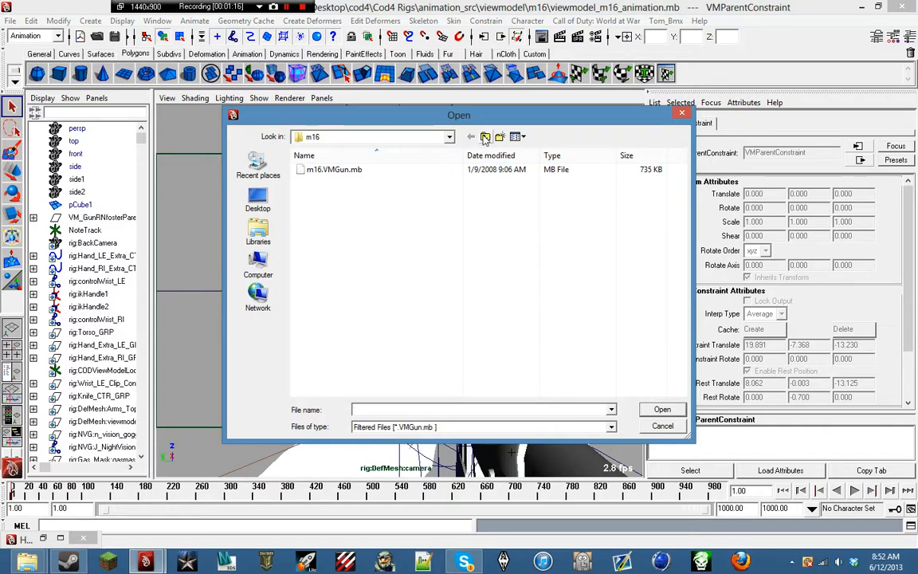
click(486, 137)
click(451, 139)
scroll(365, 155, up, 7)
click(333, 224)
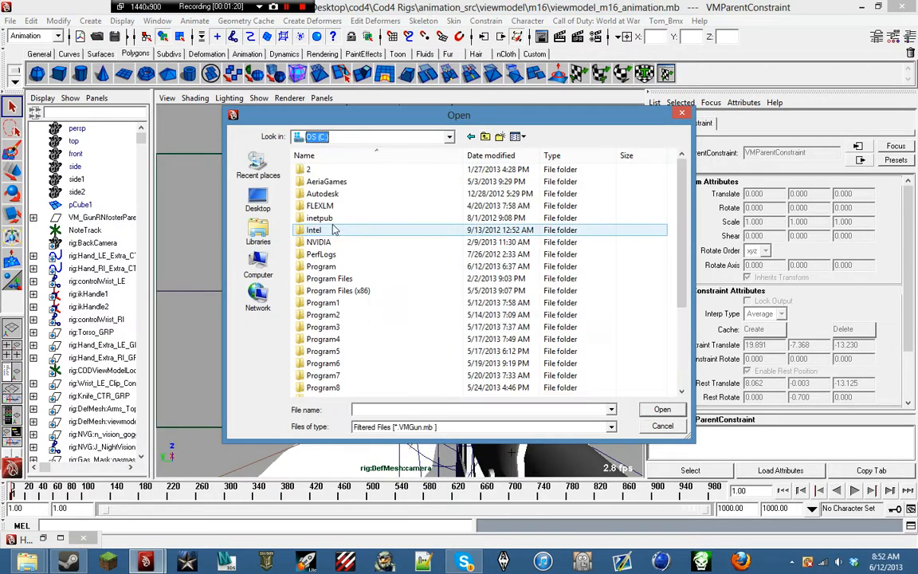
double_click(375, 275)
scroll(383, 300, down, 5)
scroll(383, 301, down, 6)
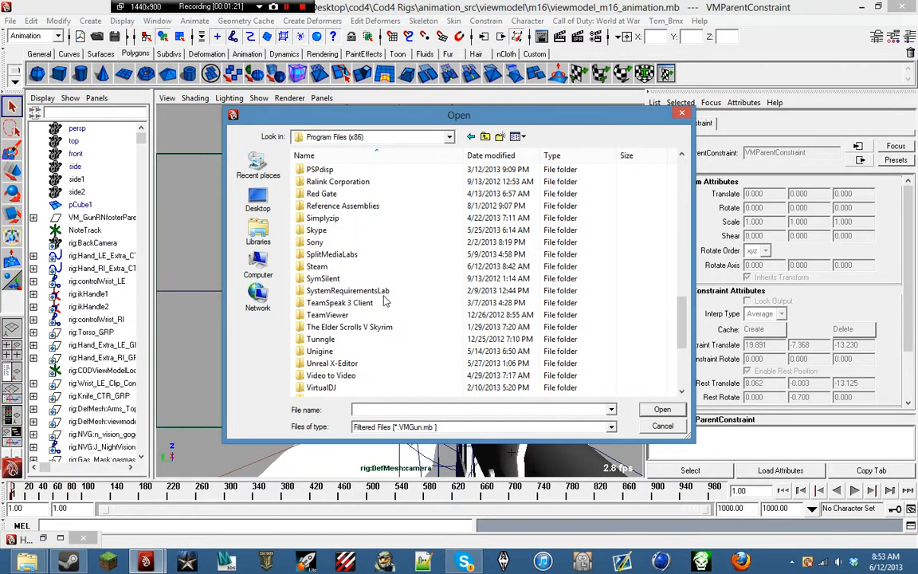
double_click(377, 265)
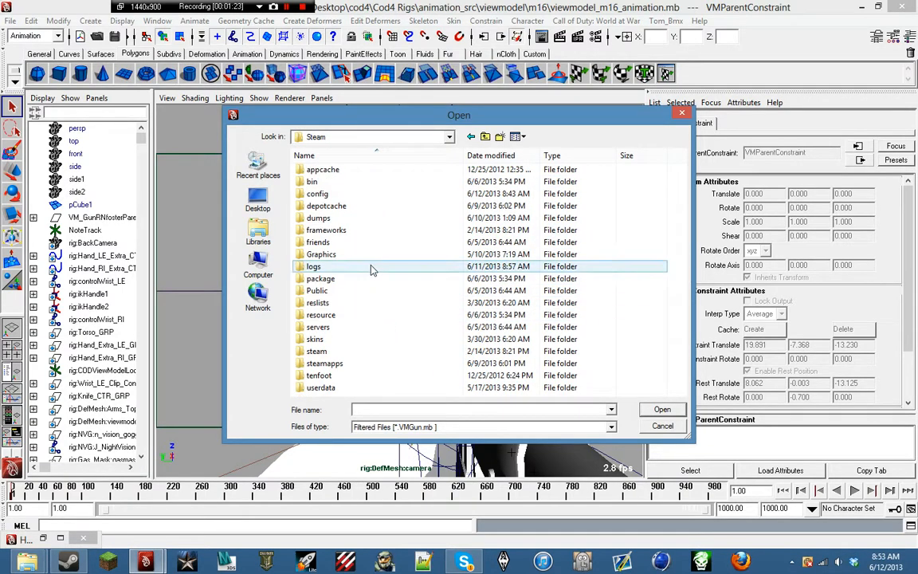
double_click(358, 363)
double_click(385, 171)
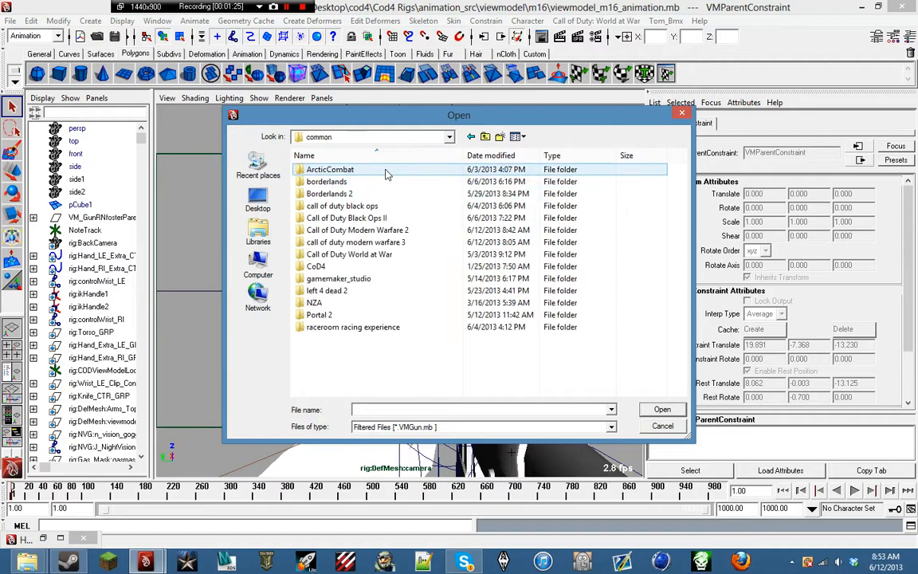
double_click(393, 254)
- Replace the rig's gun with scar_h.VMGun.mb from the model_export\viewmodel_scar_h folder
scroll(393, 255, down, 3)
double_click(351, 213)
scroll(454, 276, down, 20)
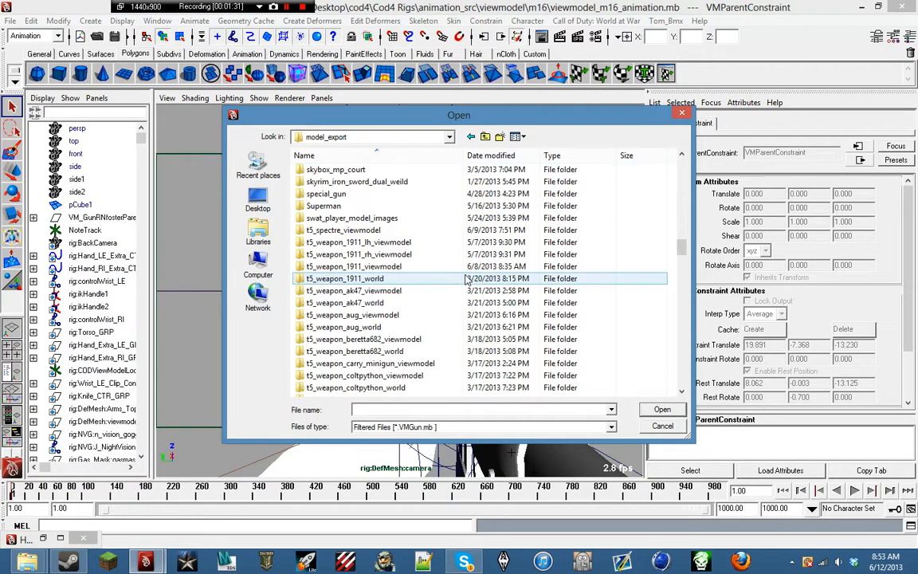
scroll(466, 279, down, 20)
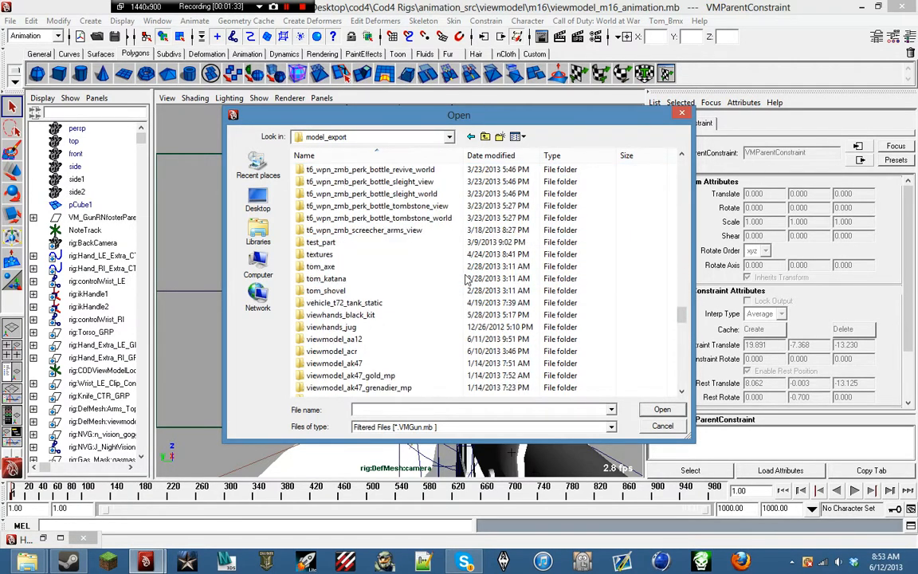
scroll(467, 279, down, 6)
scroll(478, 360, down, 15)
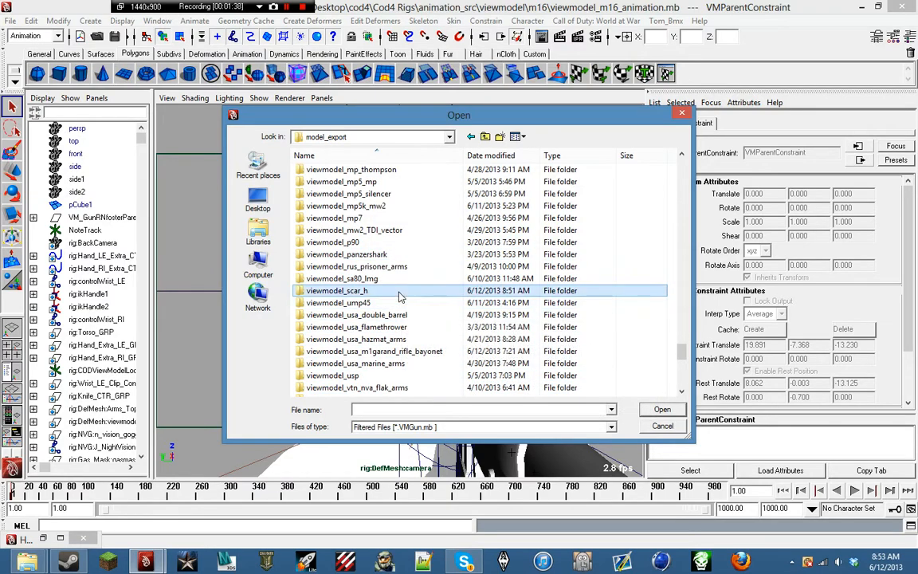
double_click(359, 291)
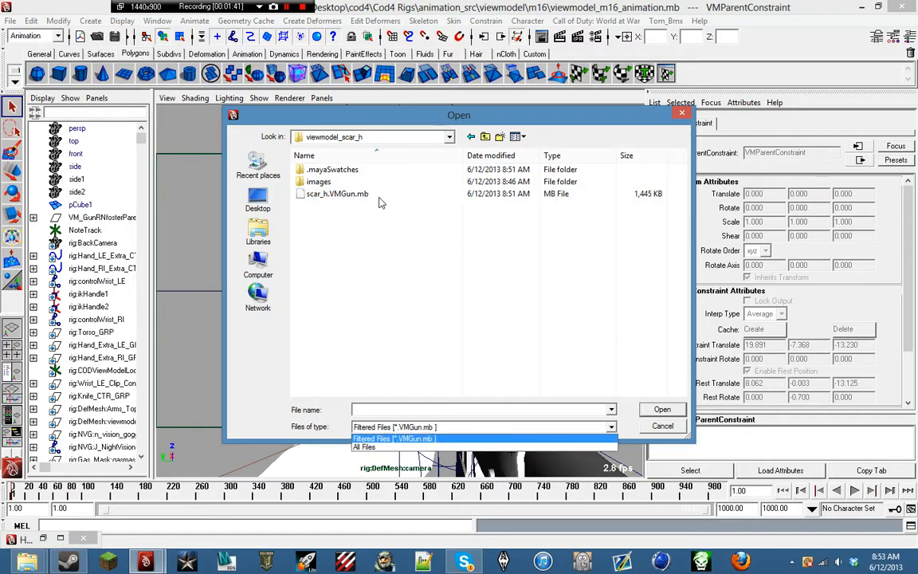
double_click(327, 195)
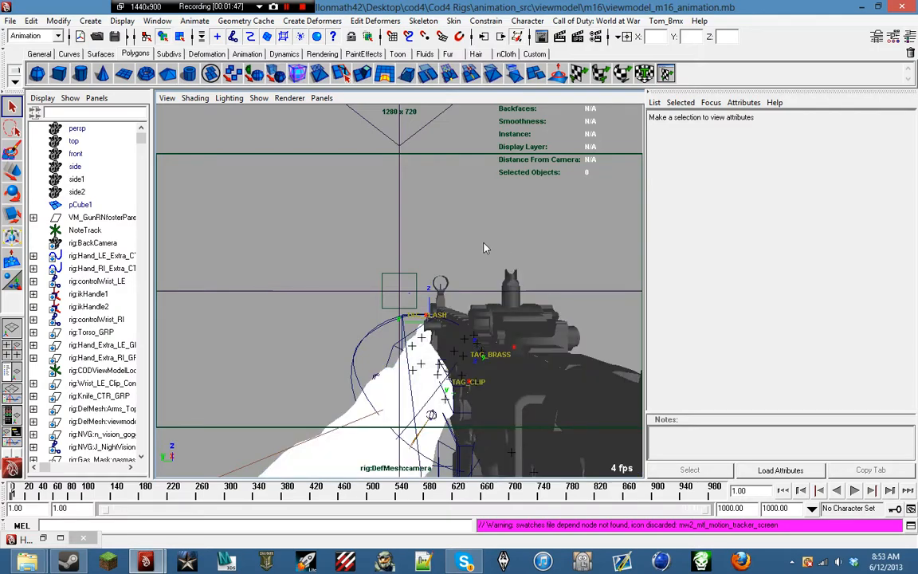
- Inspect how the SCAR-H sits in the rig's hands in the persp view, using wireframe display
click(321, 98)
mouse_move(338, 111)
click(445, 112)
alt+drag(300, 194, 207, 183)
scroll(296, 220, up, 3)
mouse_move(319, 218)
alt+mouse_down()
mouse_move(542, 238)
mouse_move(380, 253)
mouse_move(365, 227)
mouse_move(539, 229)
mouse_move(539, 212)
mouse_move(557, 236)
mouse_move(474, 305)
mouse_move(467, 294)
mouse_move(476, 288)
mouse_move(357, 279)
mouse_move(333, 296)
mouse_move(315, 336)
mouse_move(356, 343)
mouse_move(375, 318)
mouse_move(300, 310)
mouse_move(276, 292)
alt+mouse_up()
key(4)
click(346, 353)
click(276, 292)
- Play the animation with the SCAR-H through rig:DefMesh:camera, then stop and return to frame 1
click(322, 98)
mouse_move(359, 113)
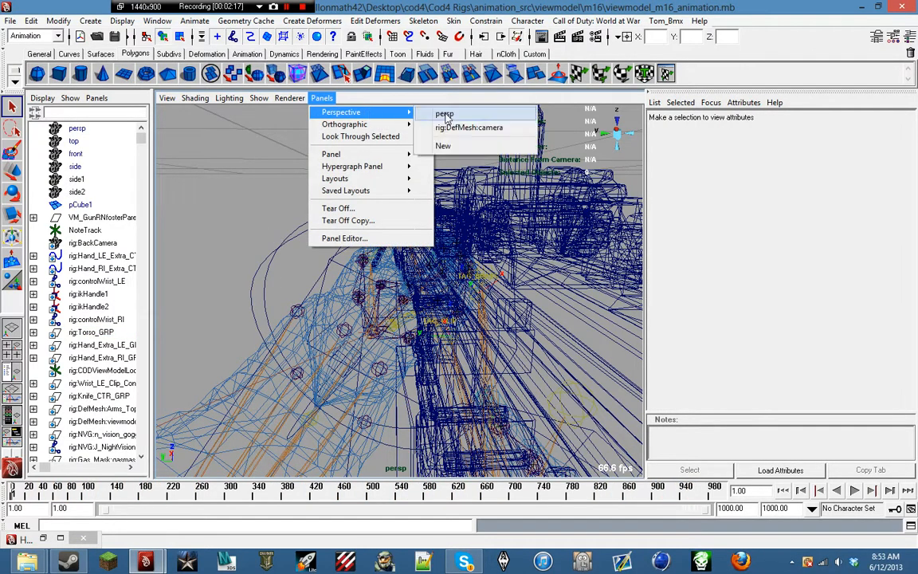
click(469, 127)
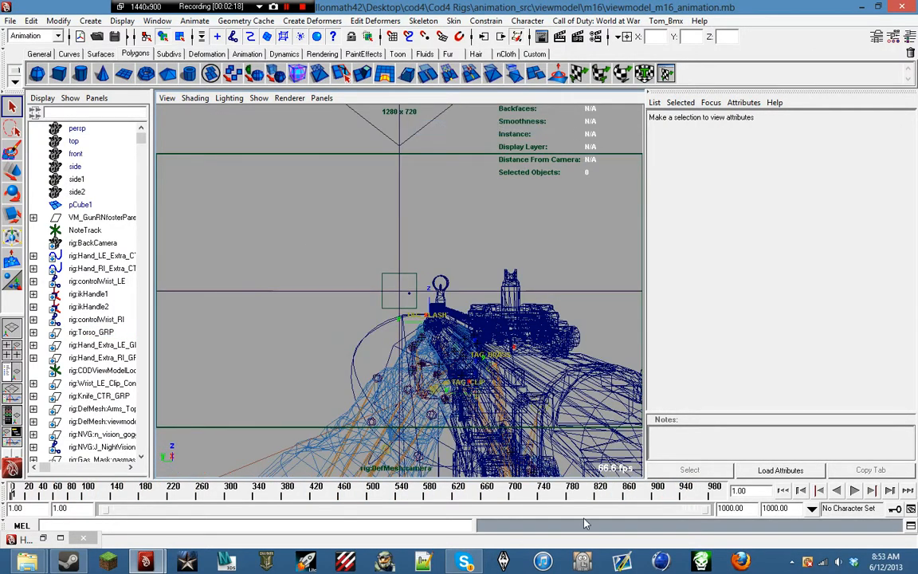
click(852, 491)
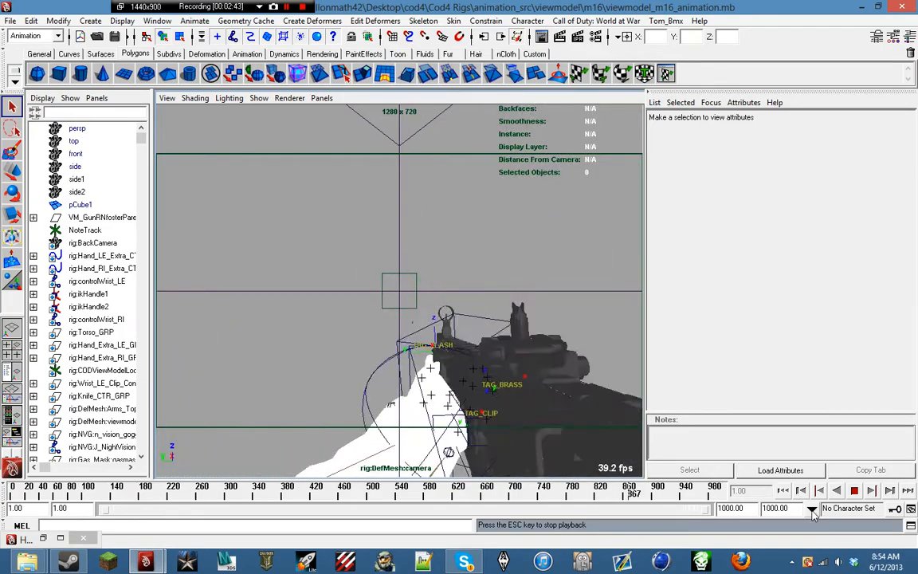
click(855, 491)
drag(19, 491, 8, 492)
- Select the gun controller rig:Gun_CTR in the persp view and shorten the playback range to end at frame 86
click(321, 97)
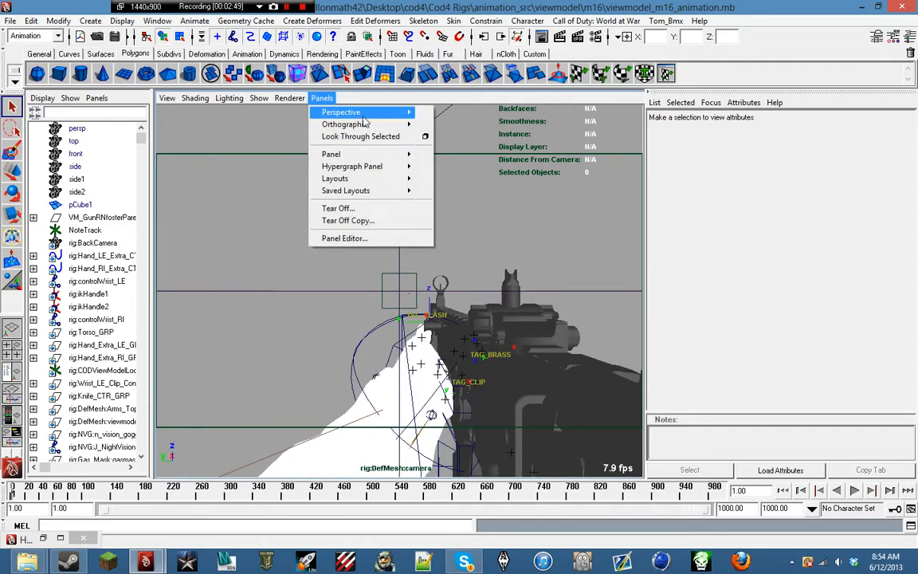
mouse_move(374, 112)
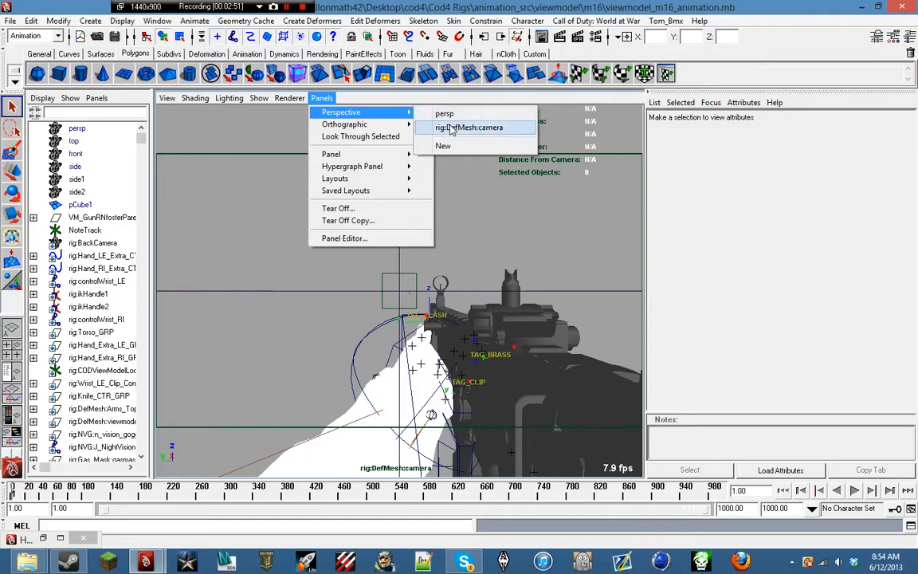
click(452, 117)
alt+drag(313, 277, 352, 329)
click(338, 340)
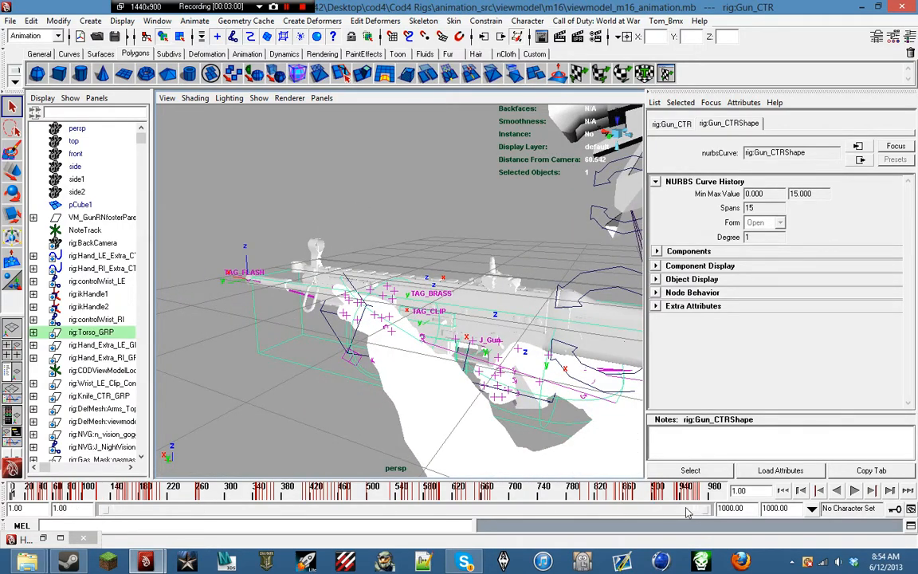
drag(707, 510, 147, 513)
- Move rig:Gun_CTR back along the gun's length toward the viewer and check the placement through rig:DefMesh:camera
alt+drag(396, 355, 451, 341)
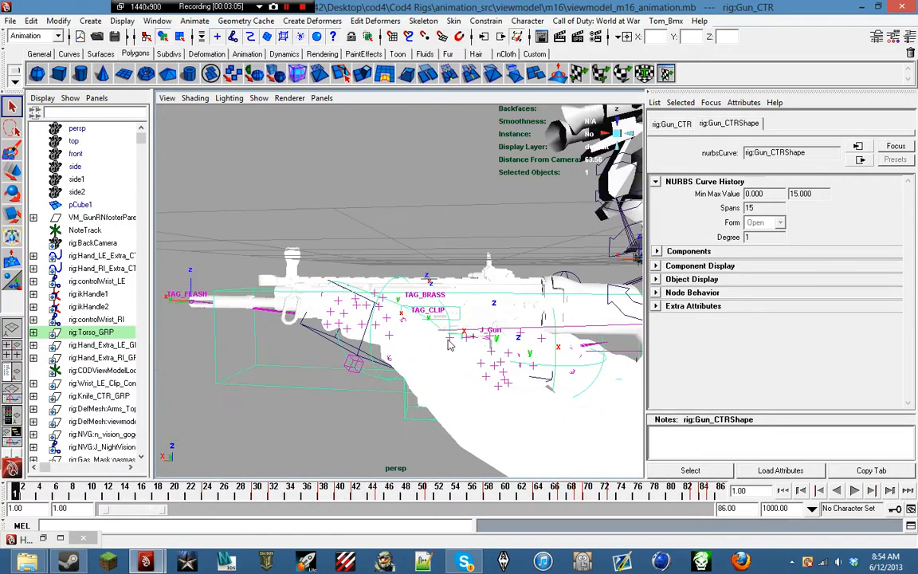
scroll(450, 340, up, 3)
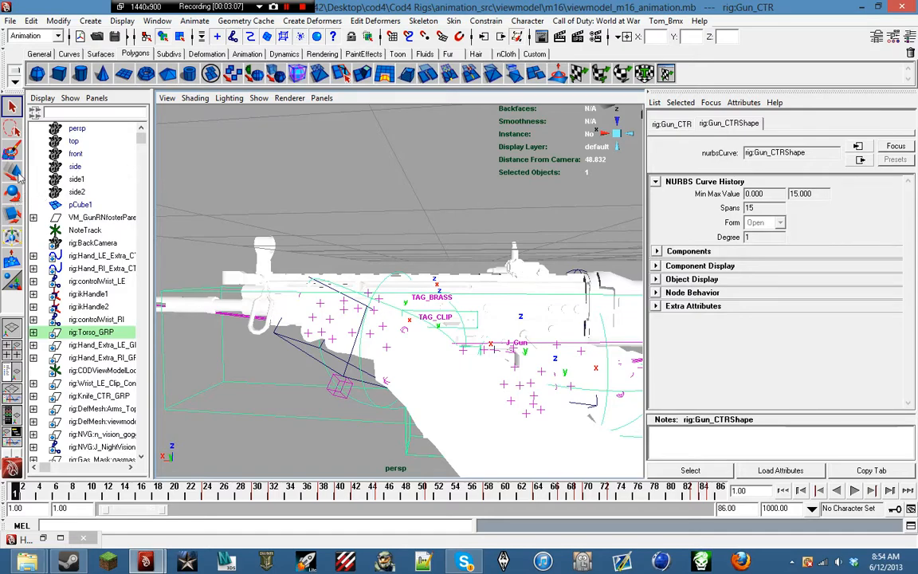
alt+drag(475, 358, 502, 353)
alt+middle_drag(502, 353, 625, 276)
alt+drag(624, 276, 582, 271)
click(322, 98)
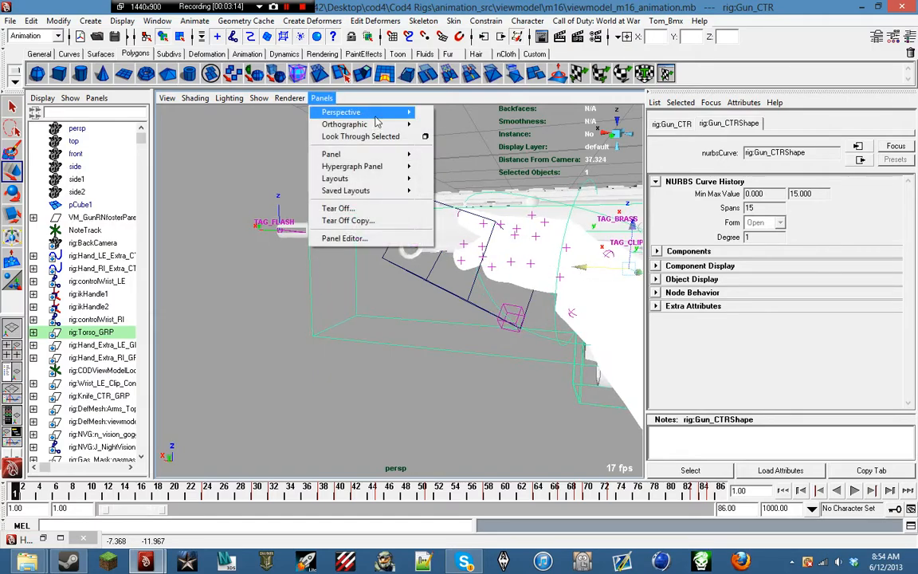
mouse_move(342, 111)
click(449, 127)
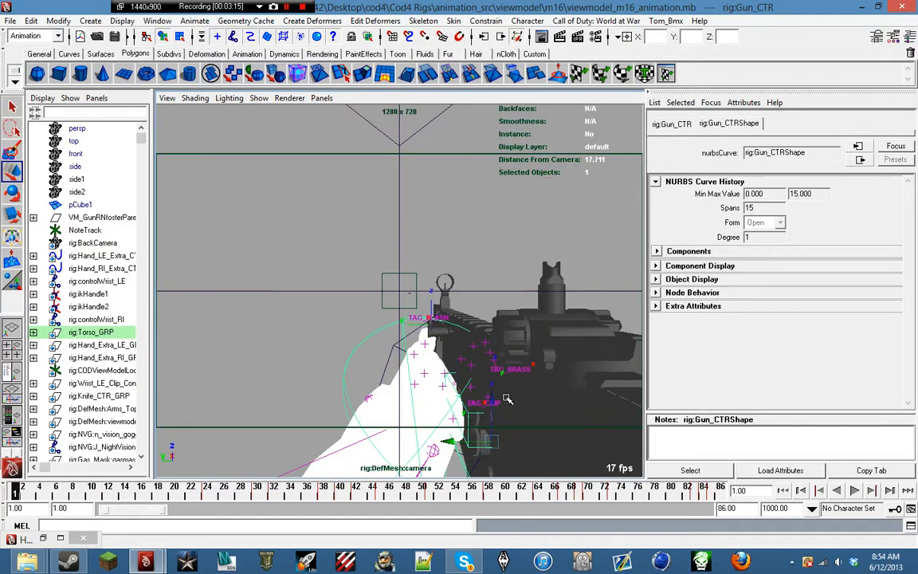
- Lower rig:Gun_CTR in the rig:DefMesh:camera view and switch the viewport to the persp view
drag(491, 400, 484, 430)
click(322, 98)
mouse_move(349, 111)
click(436, 128)
click(320, 99)
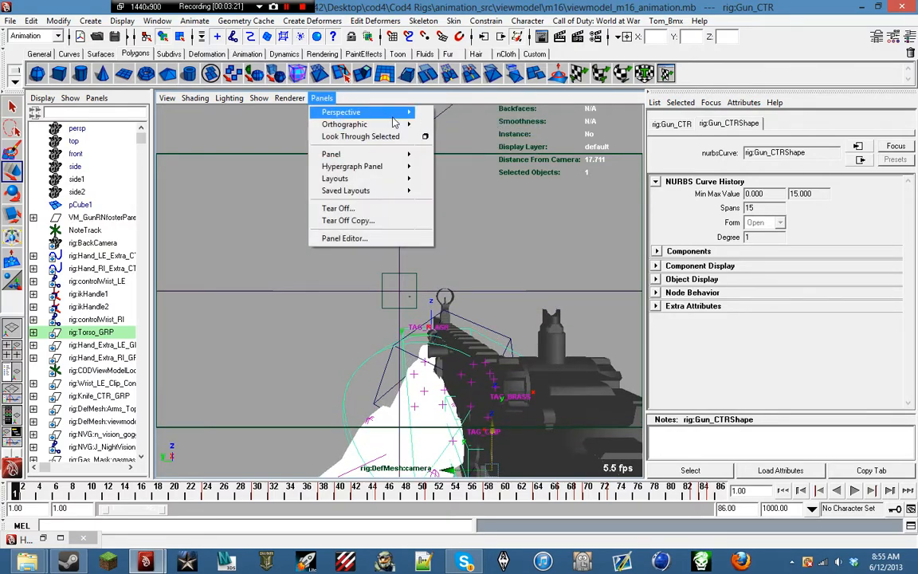
mouse_move(396, 115)
click(447, 114)
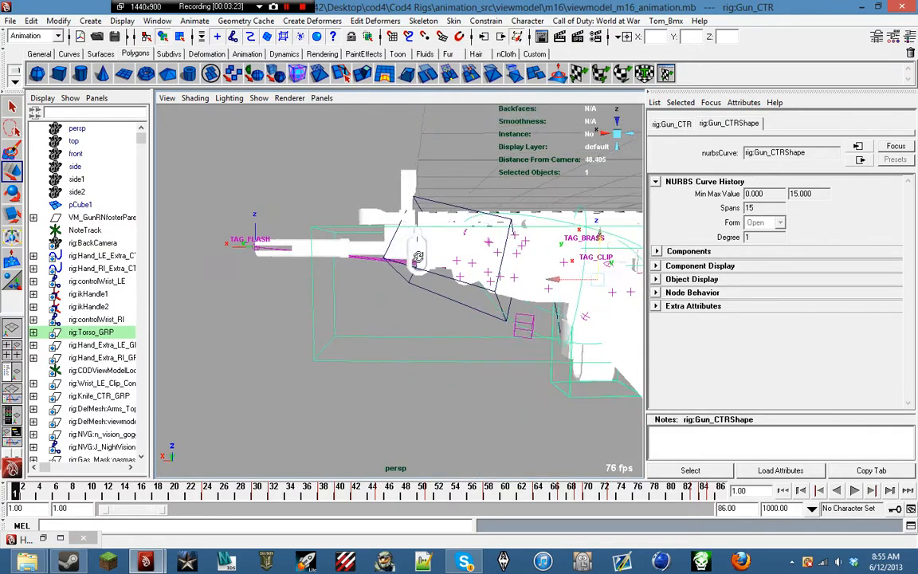
- Move rig:Gun_CTR slightly farther back along the gun's length and check the placement through rig:DefMesh:camera
drag(552, 281, 546, 247)
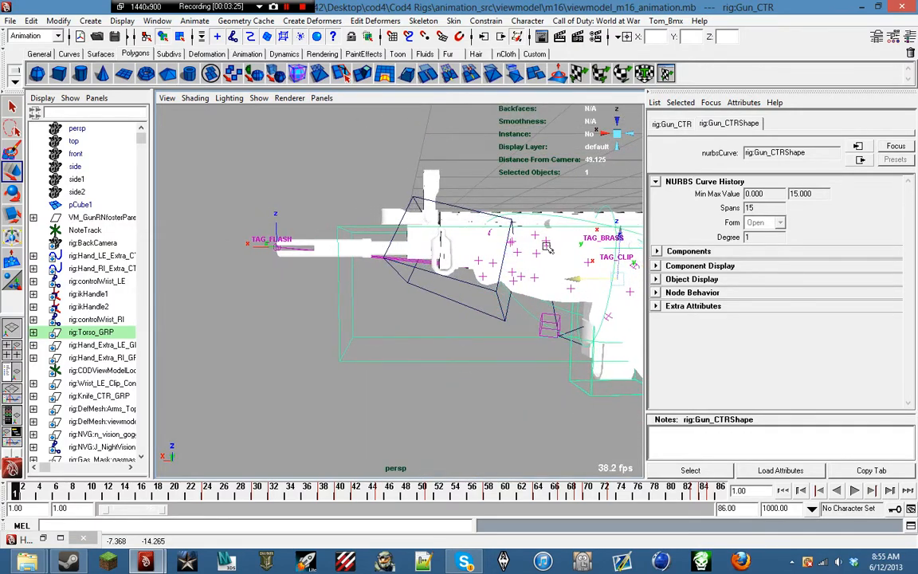
click(322, 98)
mouse_move(398, 113)
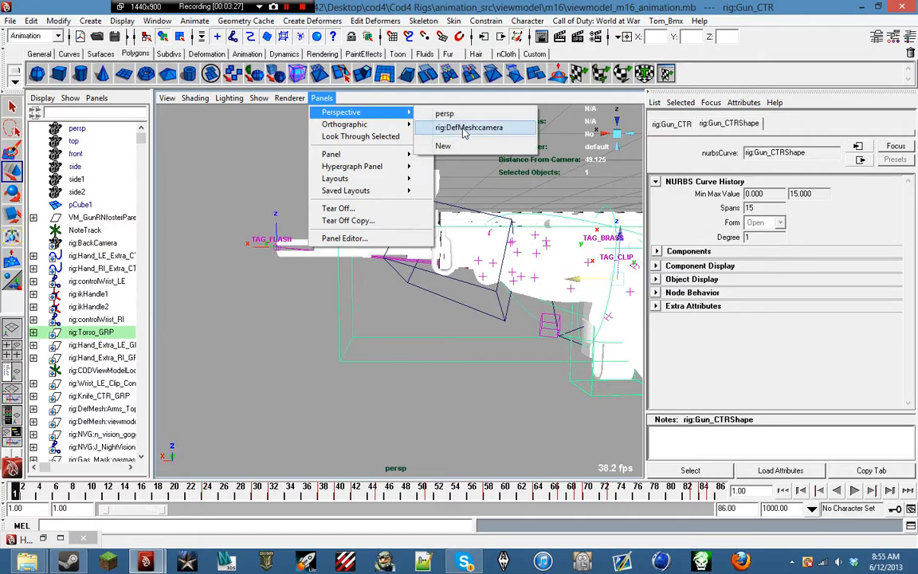
click(468, 127)
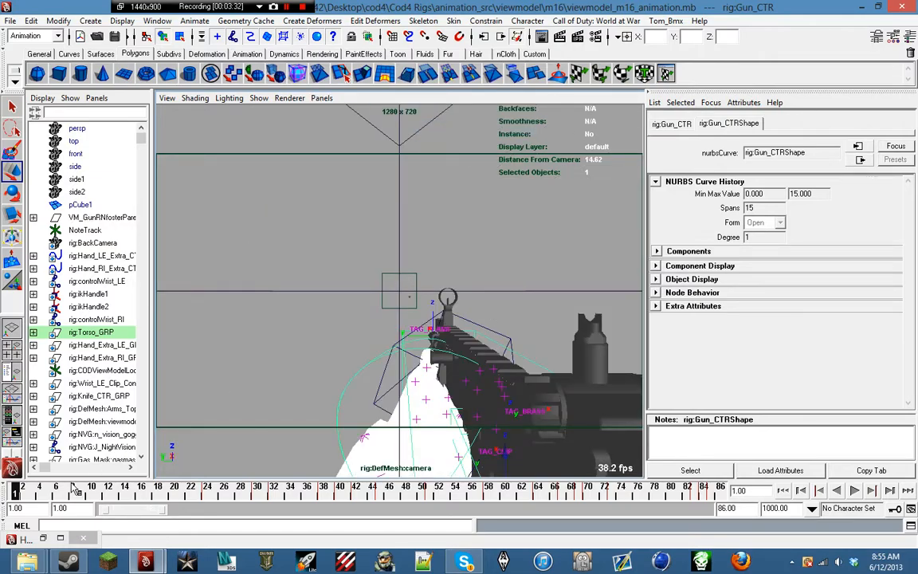
- Shorten the playback range to end at frame 19 and copy the rig:Gun_CTR key at frame 1
drag(163, 514, 122, 512)
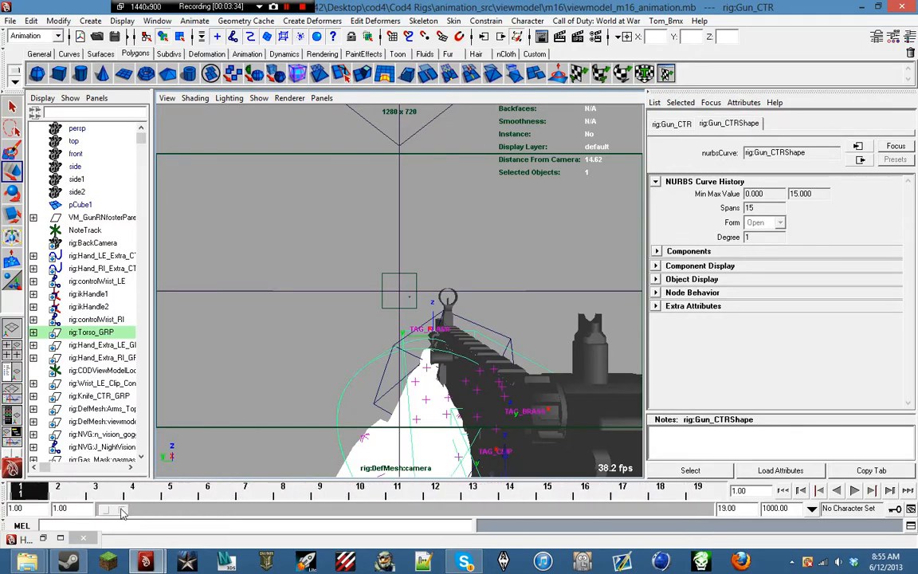
right_click(45, 492)
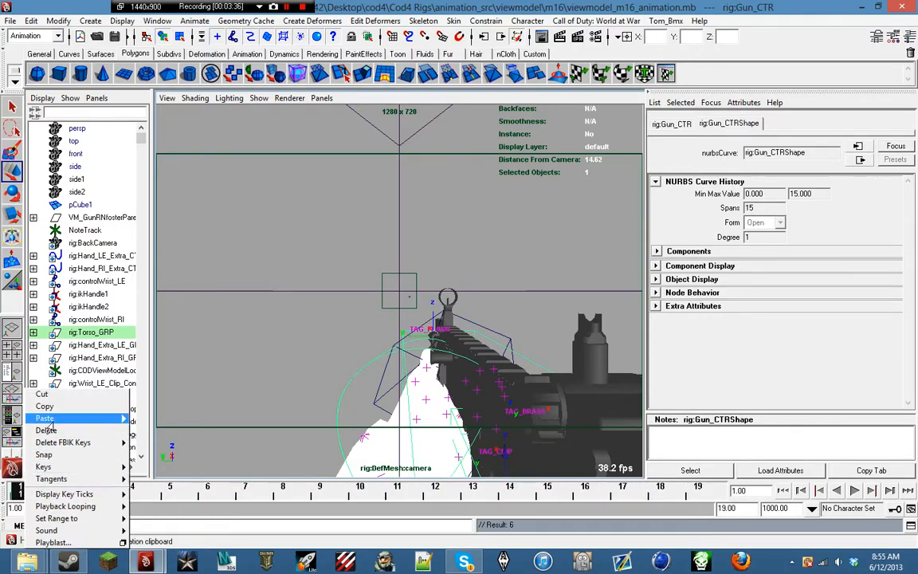
click(7, 501)
right_click(20, 492)
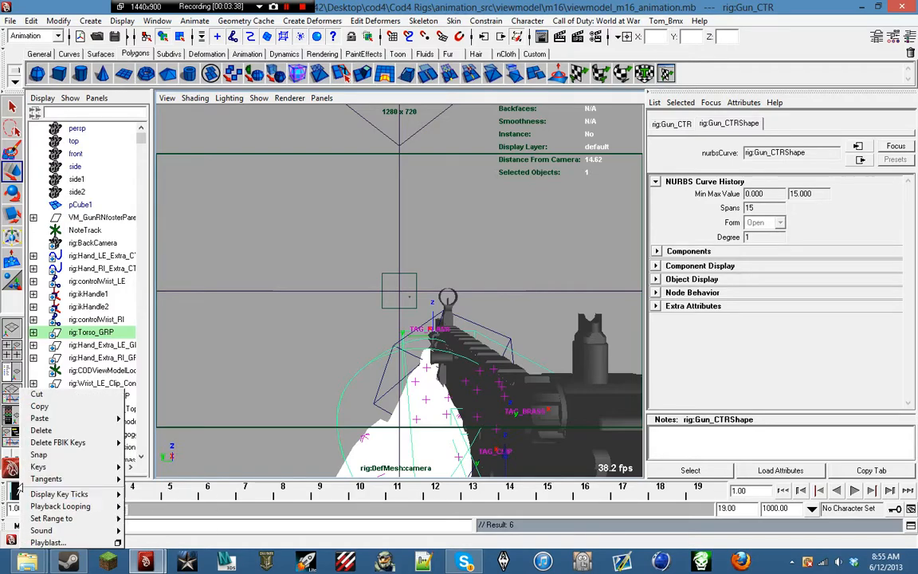
click(40, 407)
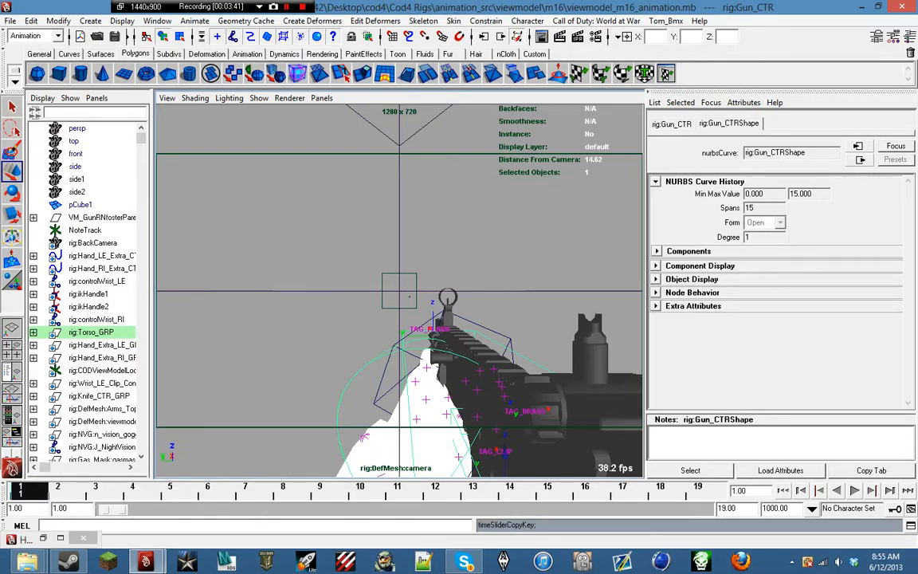
- Extend the playback range to end at frame 44 and paste the copied gun key at frames 24 and 30
drag(125, 514, 138, 514)
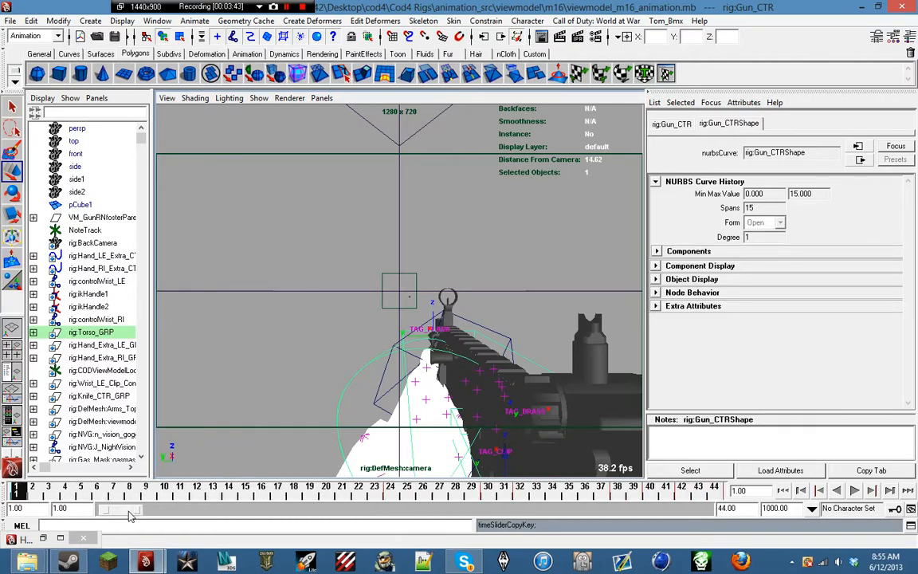
key(alt+v)
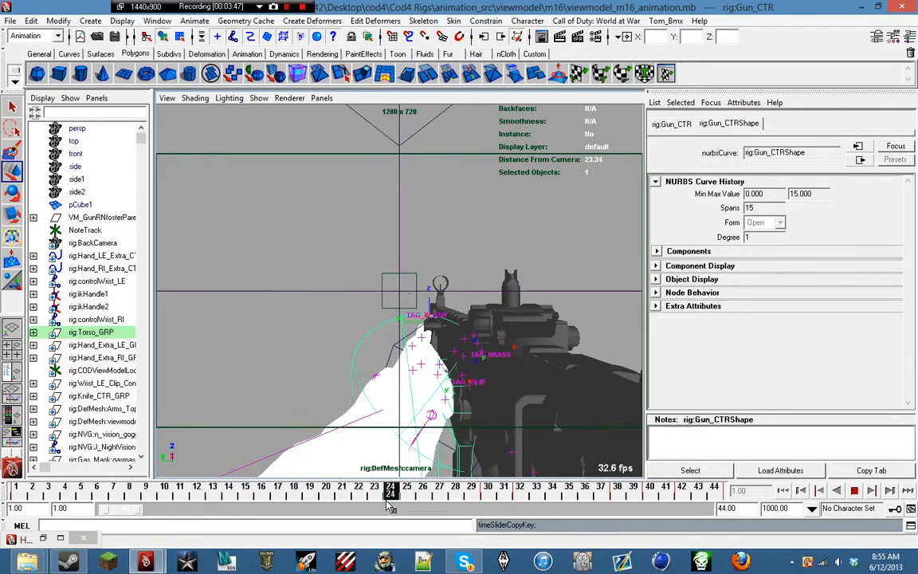
right_drag(391, 507, 526, 417)
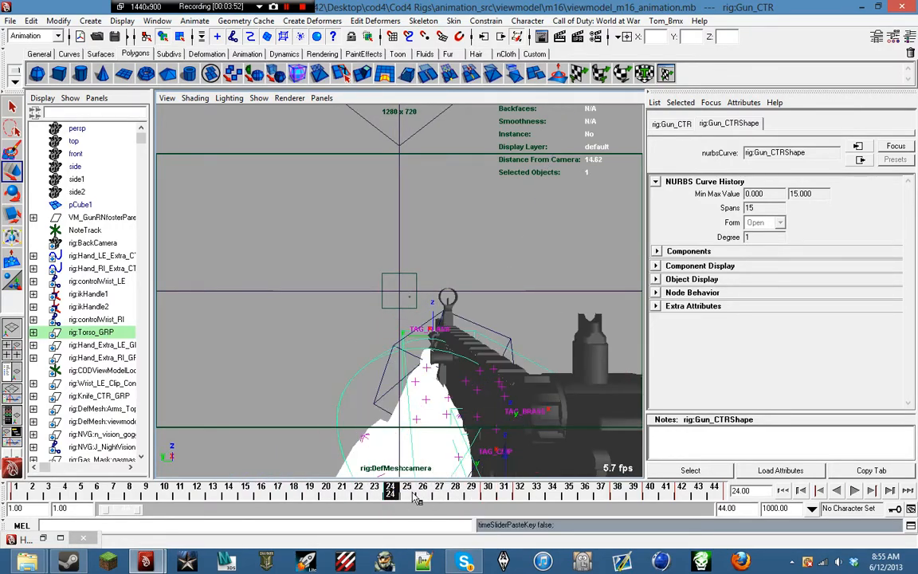
click(499, 494)
right_drag(499, 494, 611, 418)
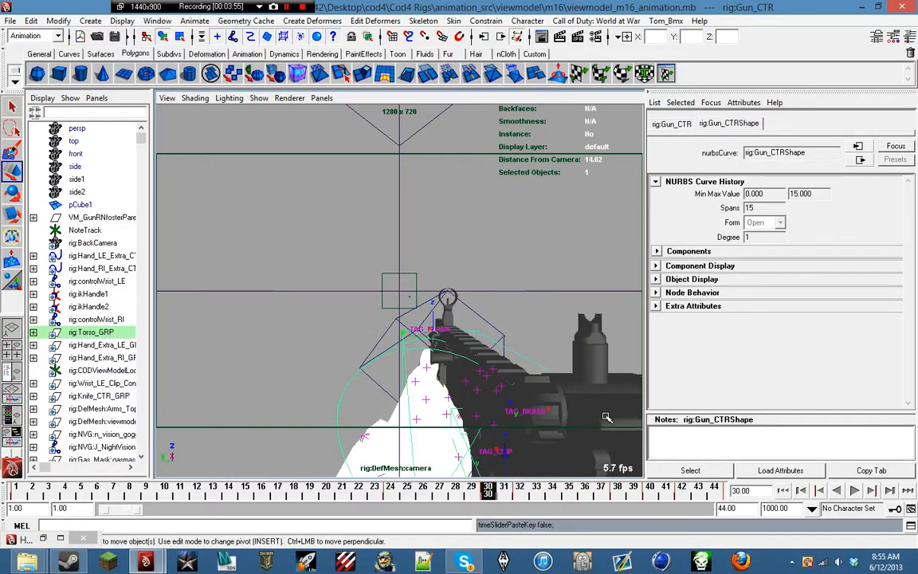
- Examine the gun's motion from frame 32 to 84, shifting the playback range to frames 56–99
click(520, 493)
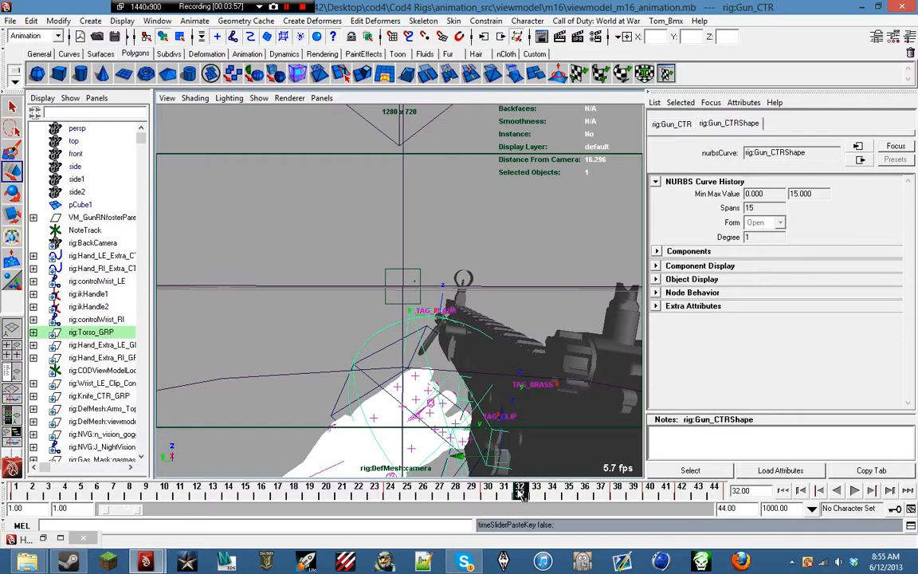
key(alt+v)
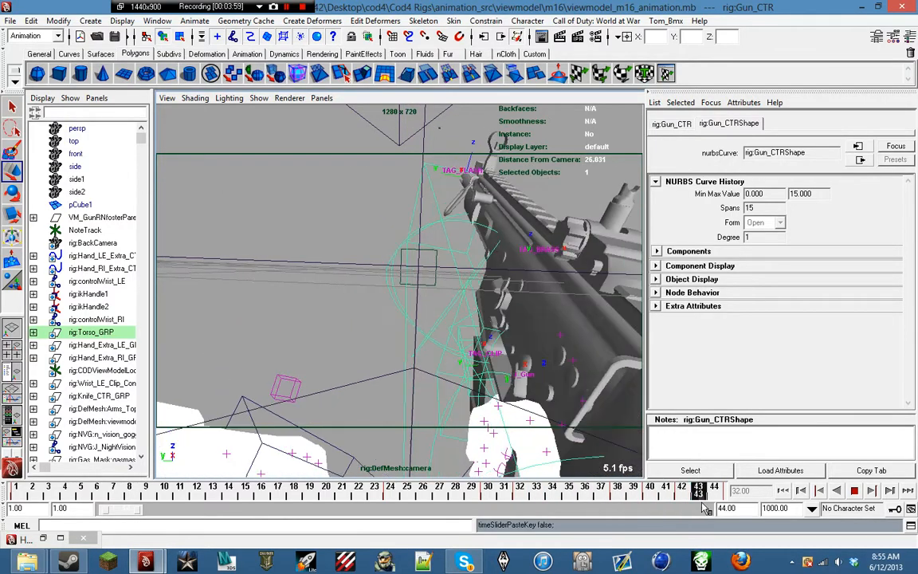
drag(129, 511, 151, 512)
click(165, 496)
key(alt+v)
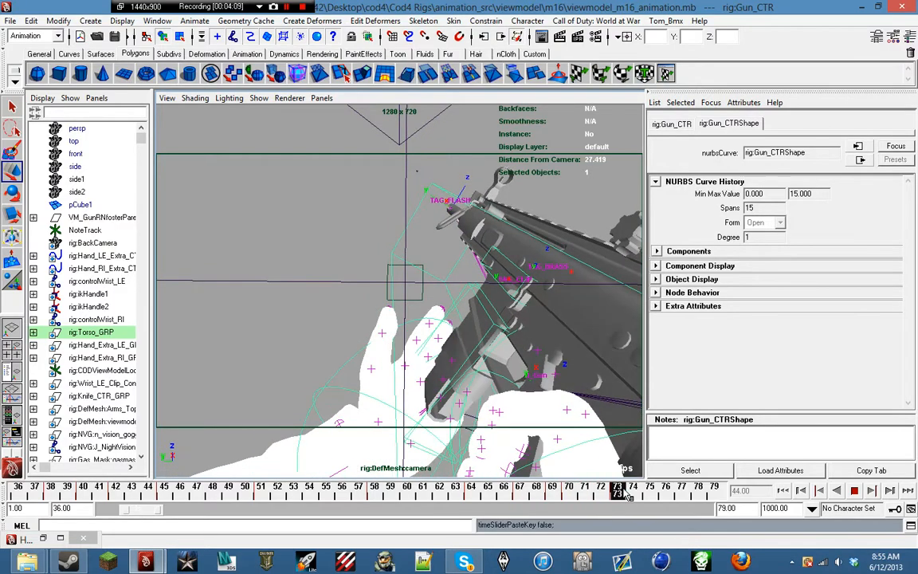
drag(147, 516, 194, 516)
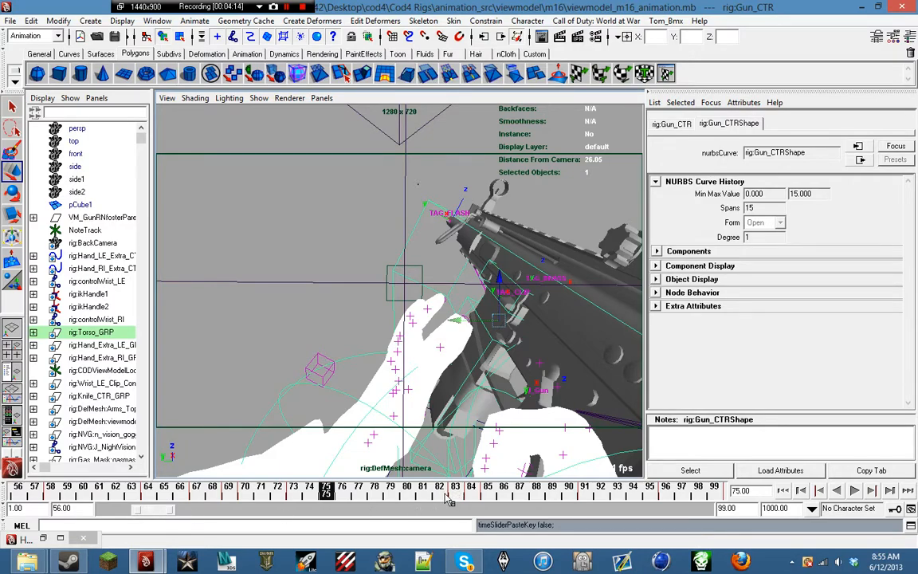
key(alt+v)
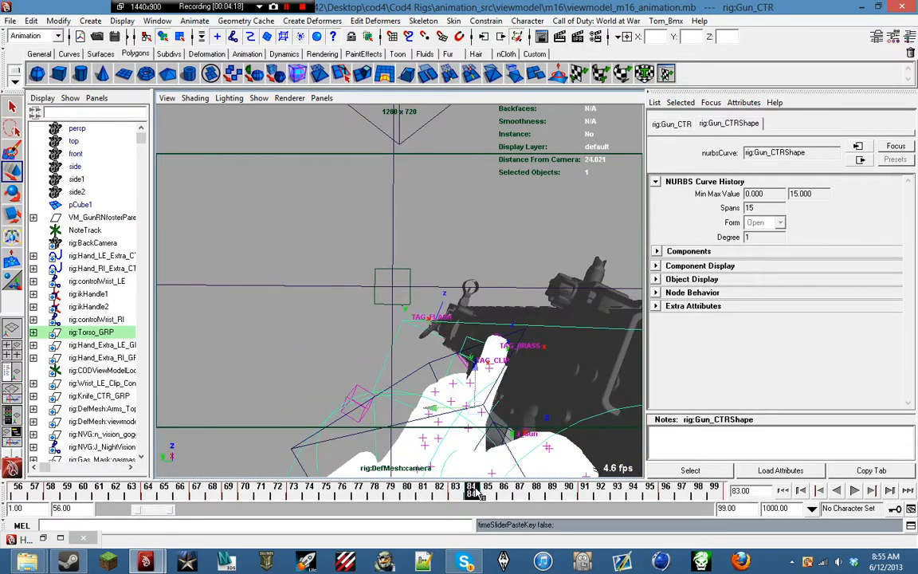
- Paste the copied gun key at frame 96 and review the frames leading up to it
right_click(580, 494)
click(522, 492)
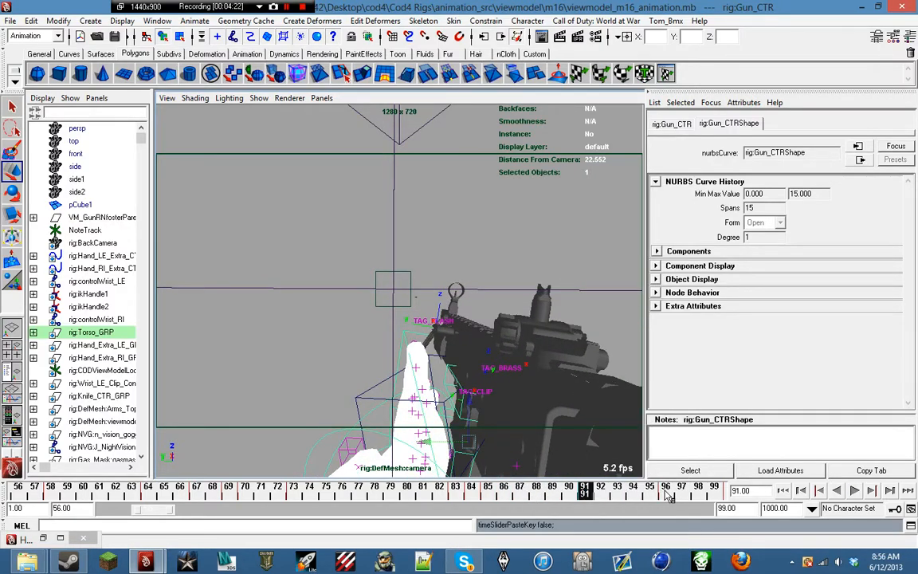
right_click(668, 494)
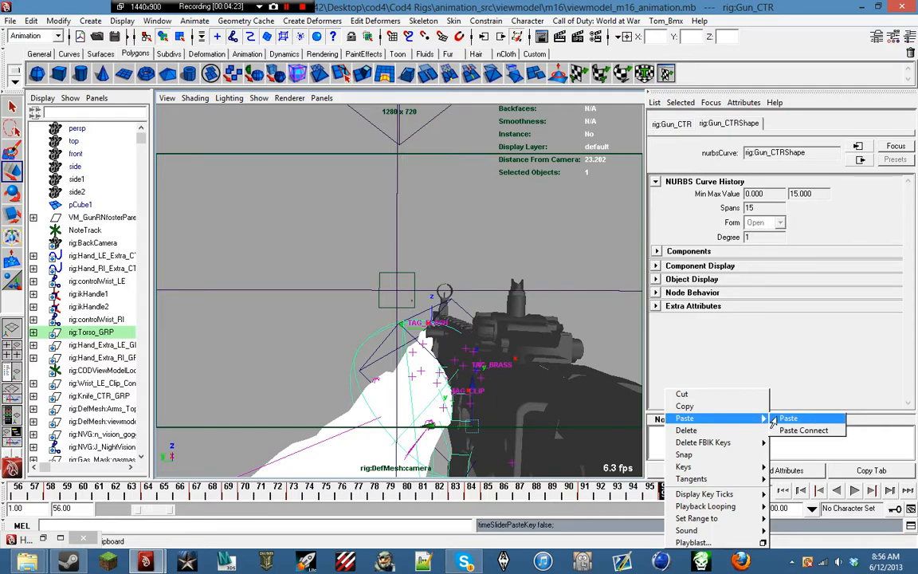
click(780, 419)
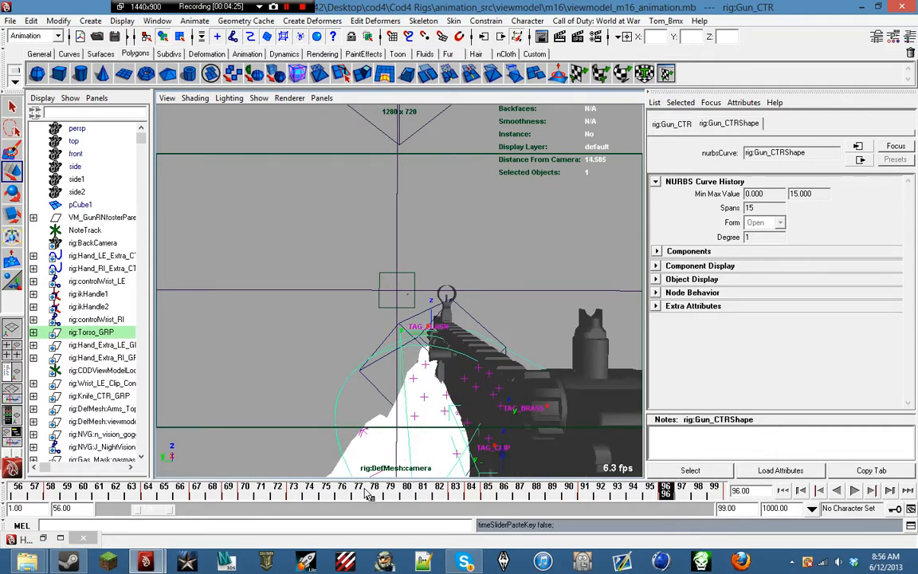
key(alt+v)
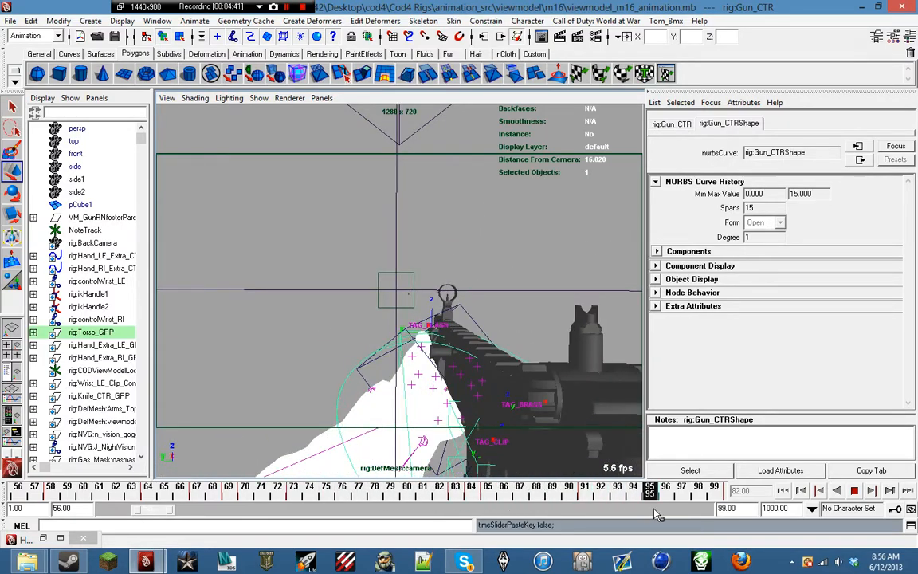
- Shift the playback range to frames 78–121 and paste the copied gun key at frames 100 and 101
drag(158, 511, 169, 514)
click(375, 489)
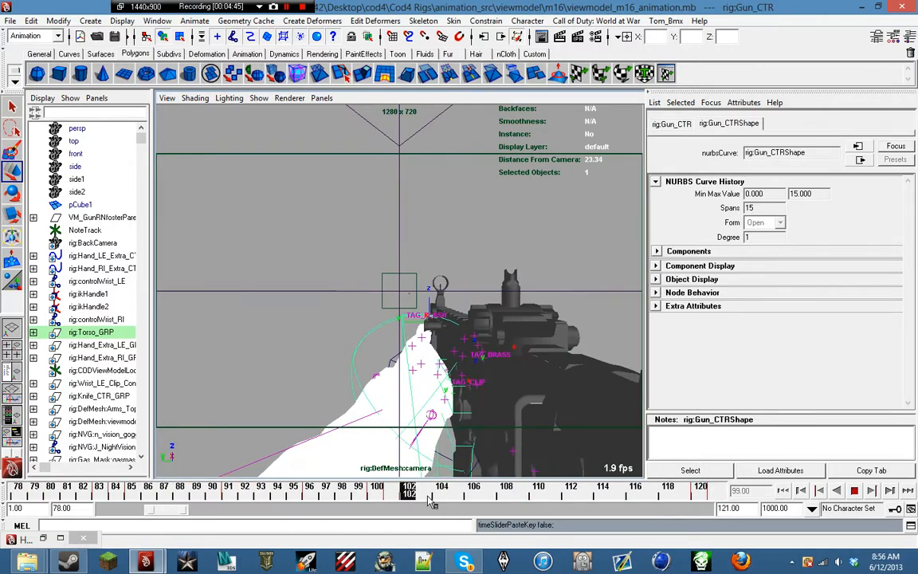
right_click(380, 489)
mouse_move(430, 419)
click(507, 420)
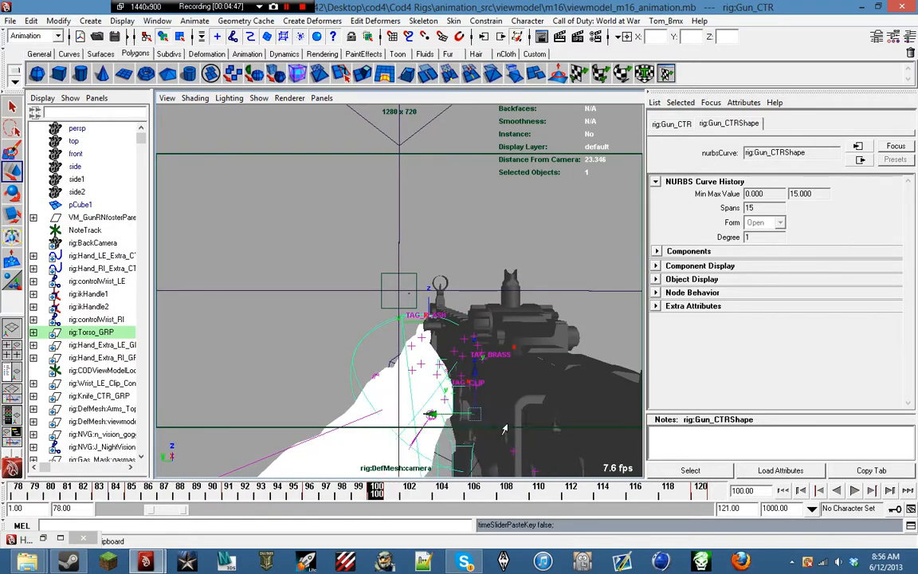
click(396, 494)
right_click(396, 493)
mouse_move(434, 418)
click(510, 419)
- Shift the playback range to frames 94–137 and paste the copied gun key at frames 120 and 121
drag(174, 513, 181, 512)
drag(300, 495, 441, 494)
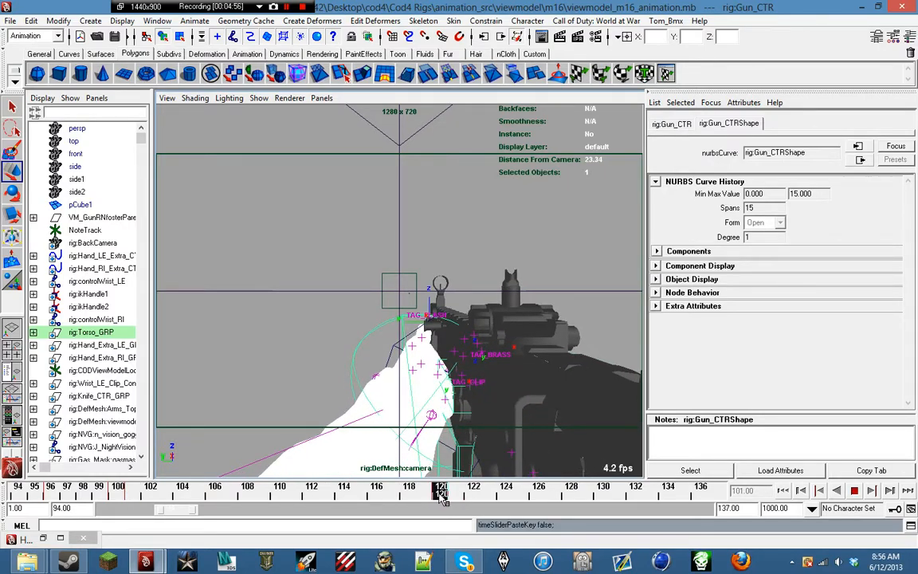
right_click(442, 495)
mouse_move(526, 418)
click(567, 418)
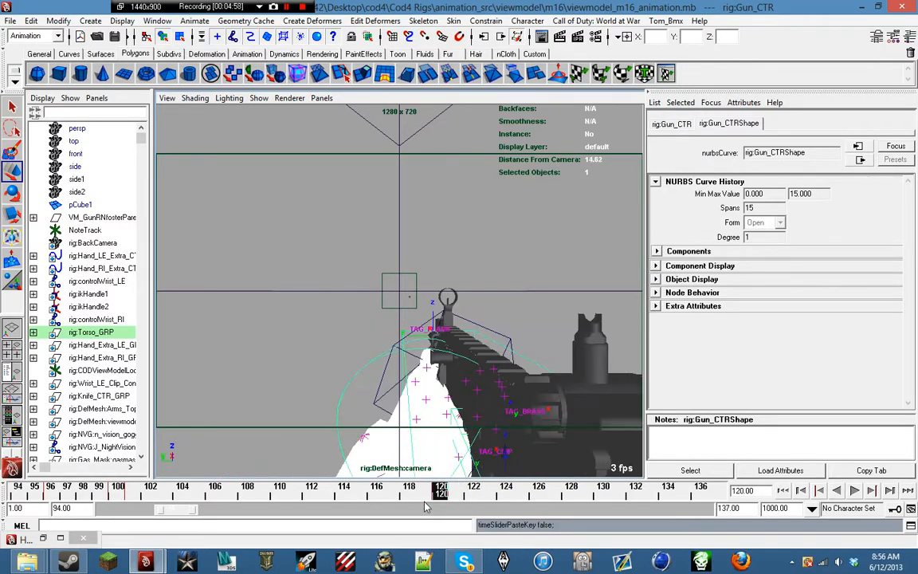
click(460, 494)
right_click(460, 494)
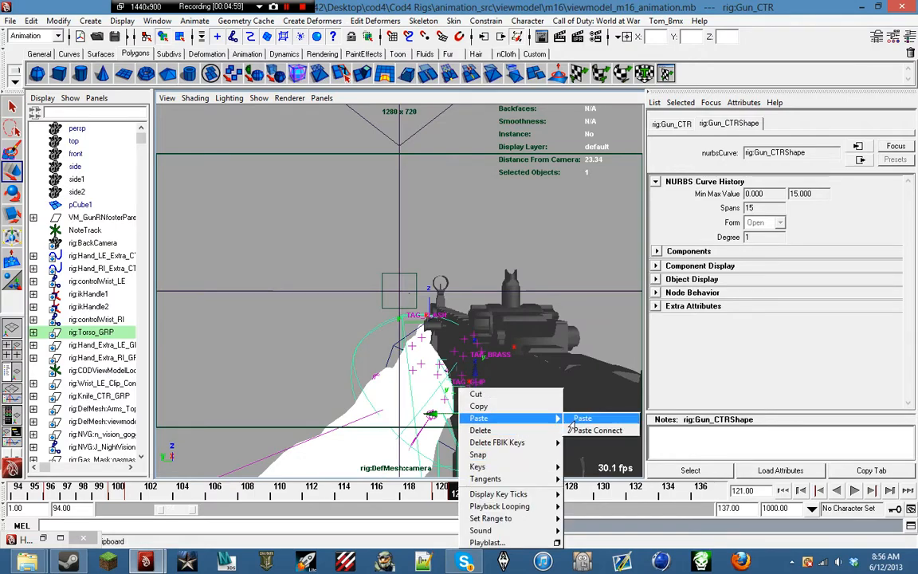
click(580, 418)
- Shift the playback range to frames 121–164, paste the copied gun key at frame 150, and review the motion up to frame 163
drag(179, 514, 197, 514)
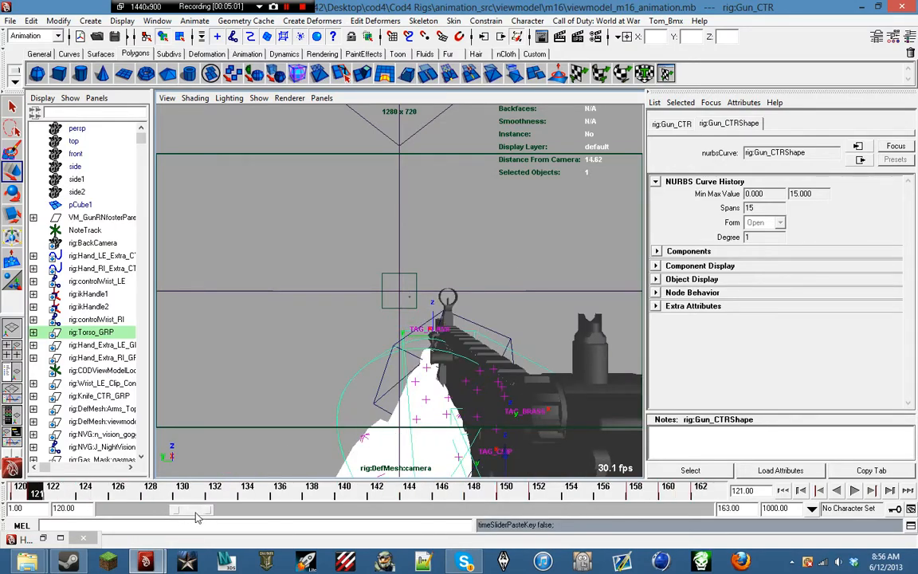
click(484, 494)
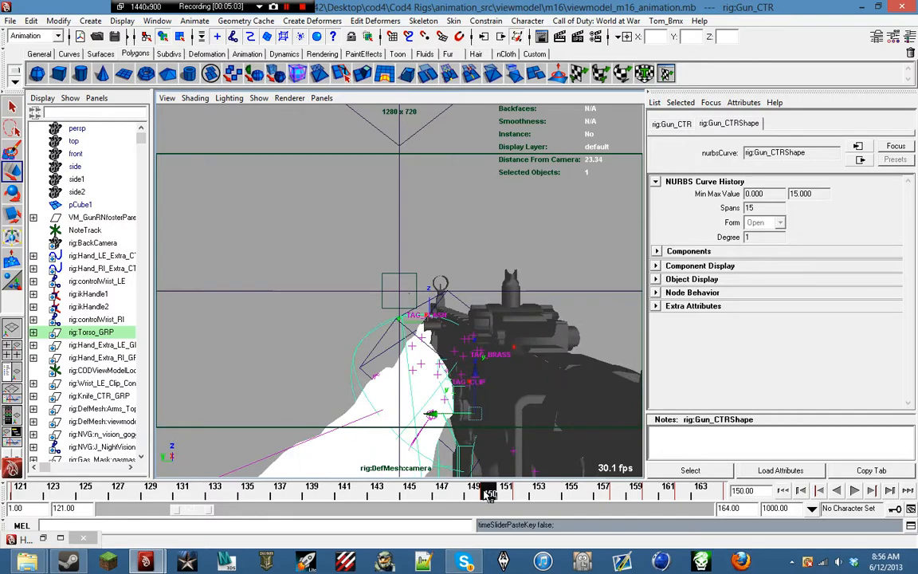
right_click(484, 494)
mouse_move(571, 420)
click(608, 418)
key(alt+v)
drag(507, 490, 695, 500)
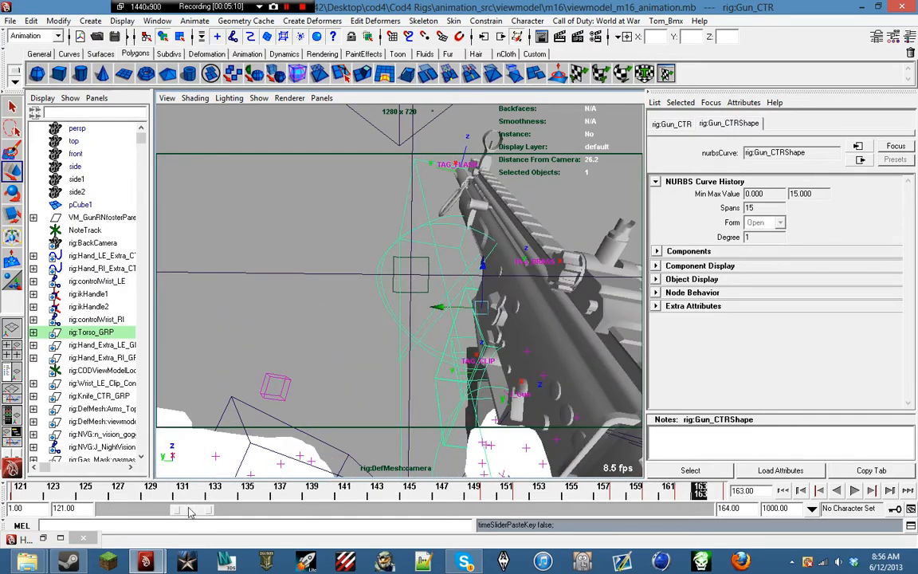
- Set the playback range to frames 162–225, paste the copied gun key at frame 210, and go to frame 205
drag(207, 514, 221, 520)
drag(303, 497, 549, 497)
right_drag(549, 498, 654, 425)
drag(321, 496, 498, 506)
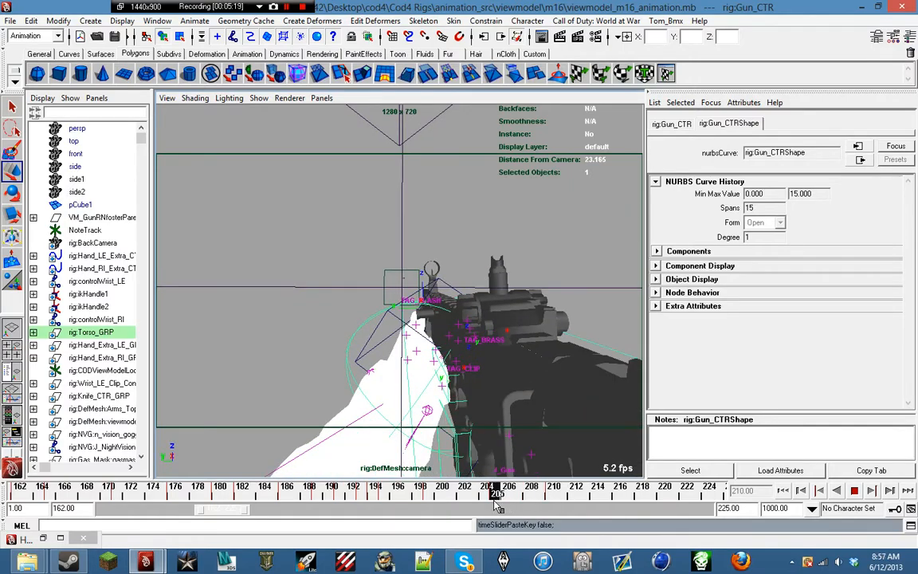
- Slide the gun controller back along its barrel axis at frame 205, key it, and check the motion from frame 190 onward through the rig camera
click(322, 97)
mouse_move(351, 112)
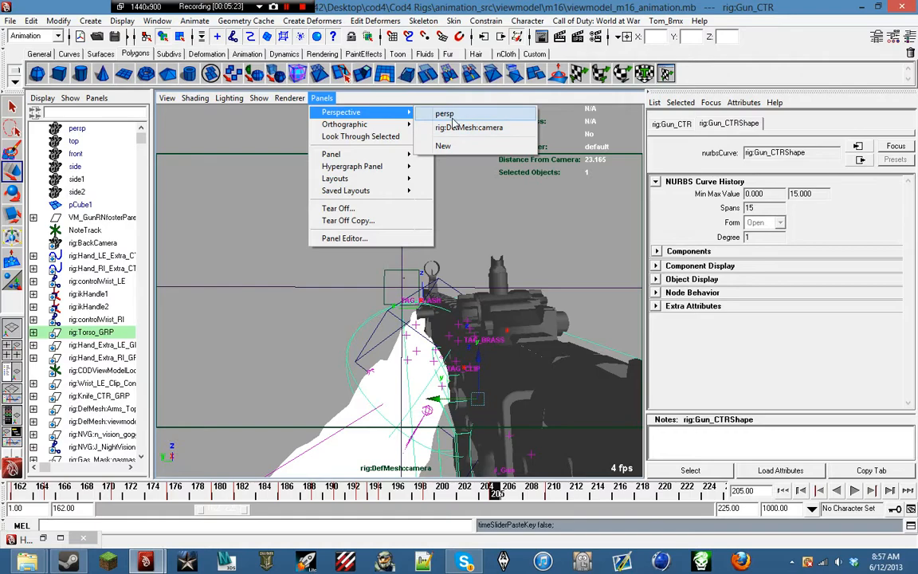
click(443, 110)
alt+drag(362, 208, 385, 209)
drag(508, 255, 535, 255)
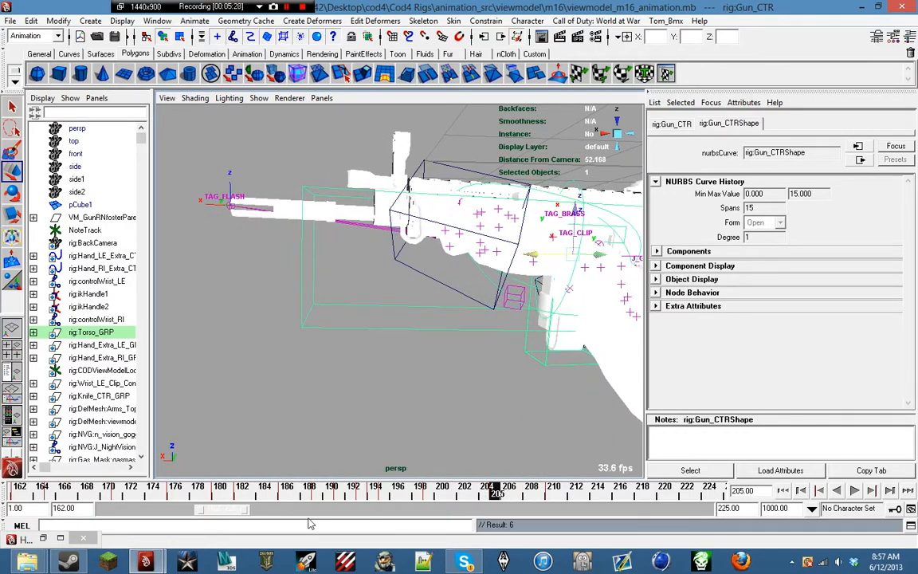
drag(292, 491, 330, 494)
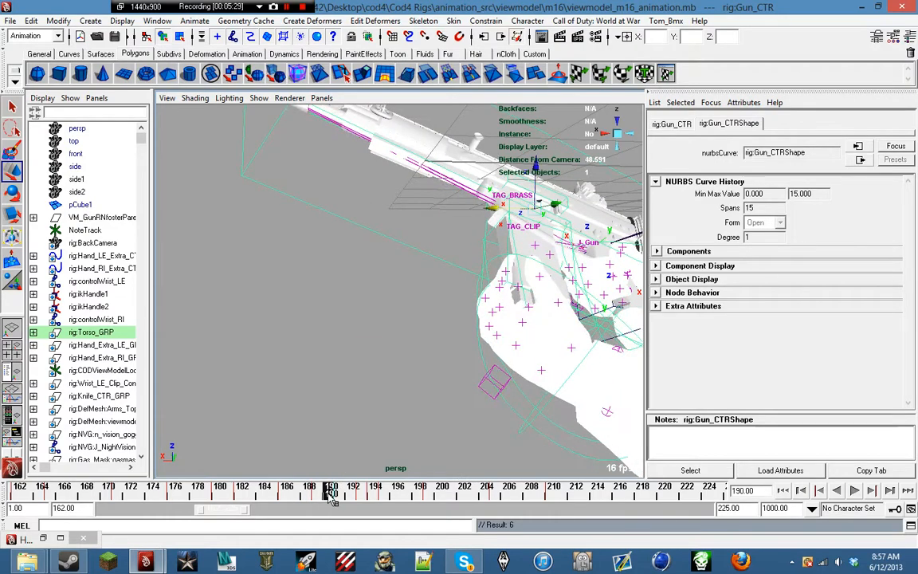
click(321, 97)
mouse_move(376, 114)
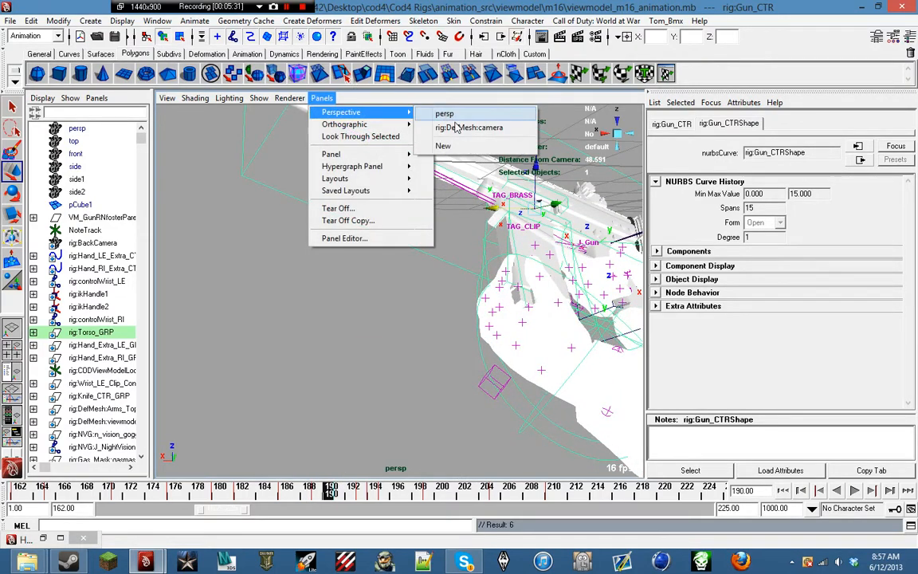
click(466, 125)
mouse_move(344, 500)
mouse_down()
mouse_move(555, 500)
mouse_move(546, 500)
mouse_up()
- Set the playback range to frames 216–279 and go to frame 260
drag(231, 515, 263, 520)
drag(325, 495, 507, 493)
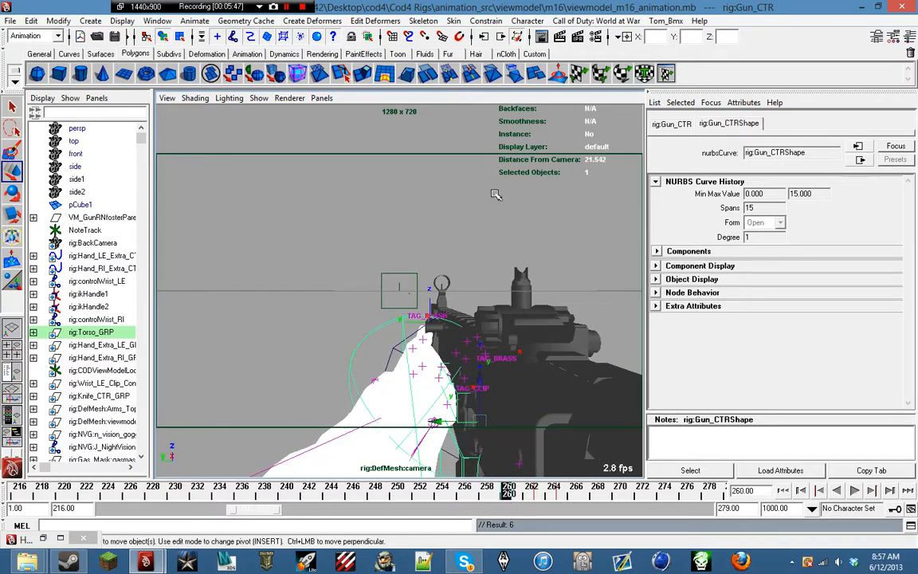
- Examine the M16 export entries in the COD Export Window to identify the animation starting at frame 260
click(596, 21)
click(590, 58)
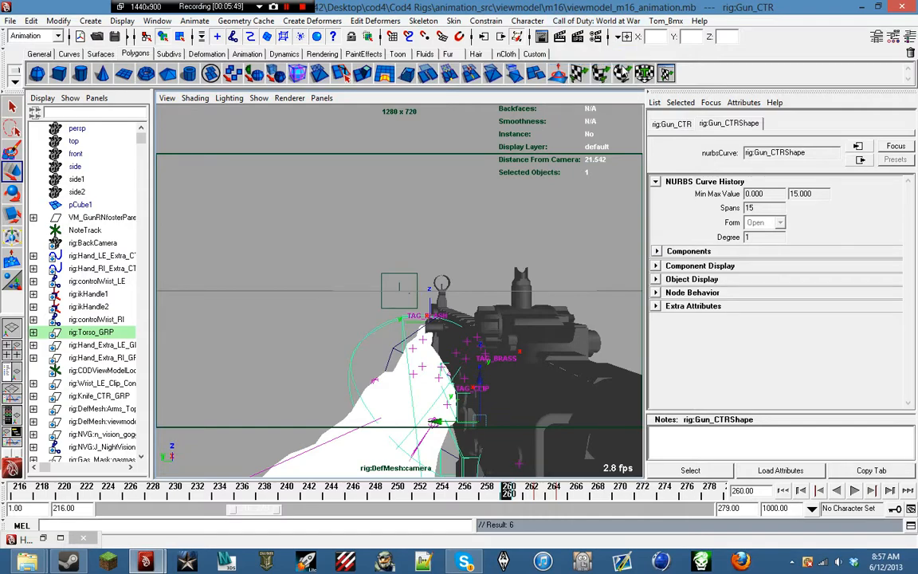
drag(659, 146, 659, 170)
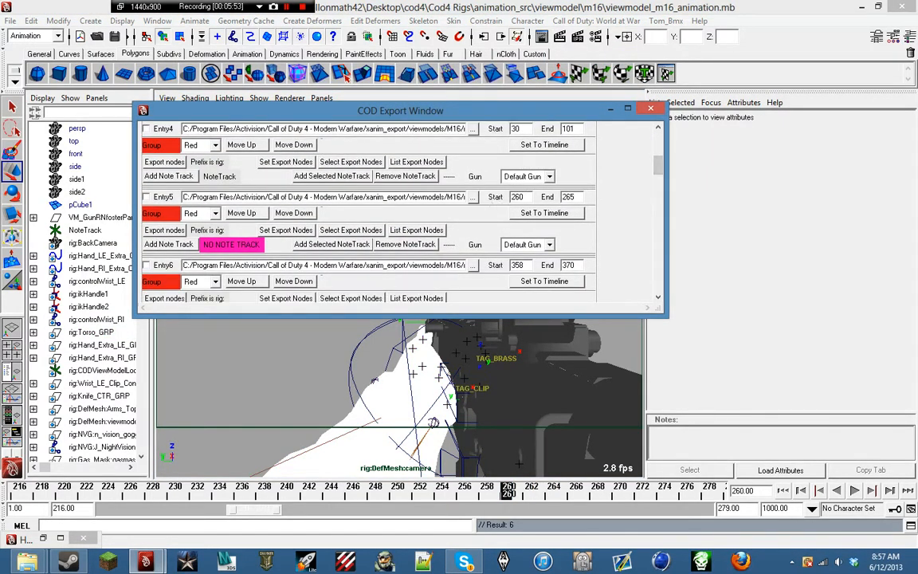
key(Right)
key(Right)
key(Right)
key(Right)
key(Right)
key(Right)
key(Right)
key(Right)
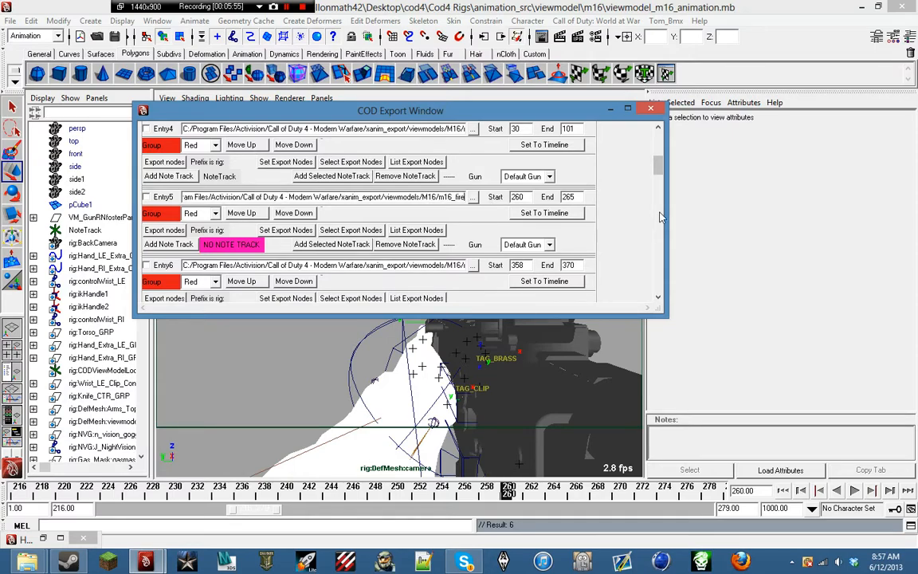
click(650, 110)
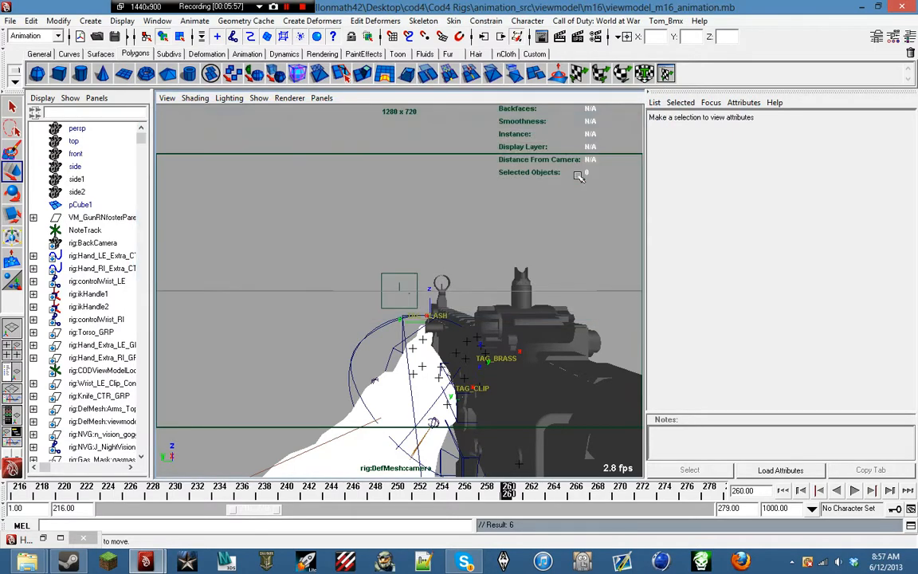
- Reselect the gun controller in the perspective view and paste the copied gun key at frame 260 through the rig camera
click(322, 98)
mouse_move(374, 111)
click(446, 112)
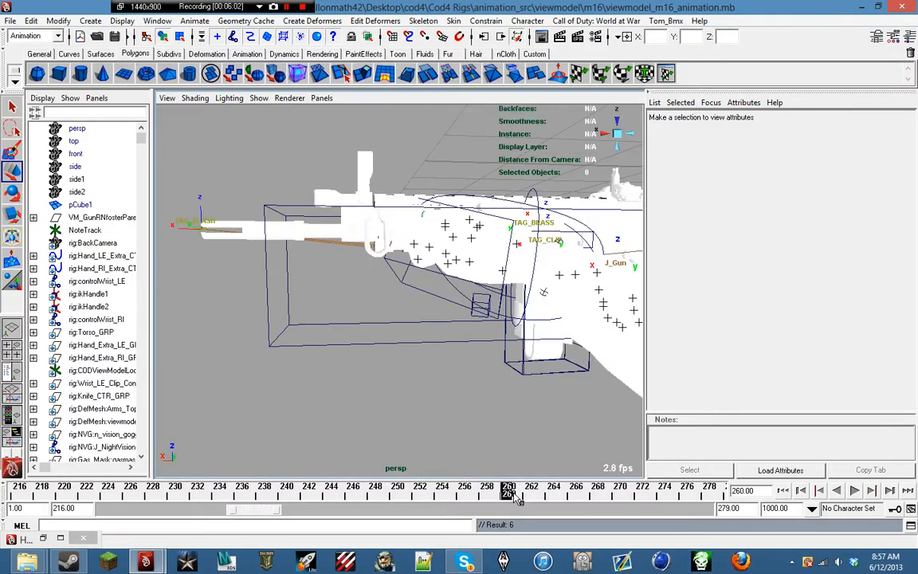
click(291, 319)
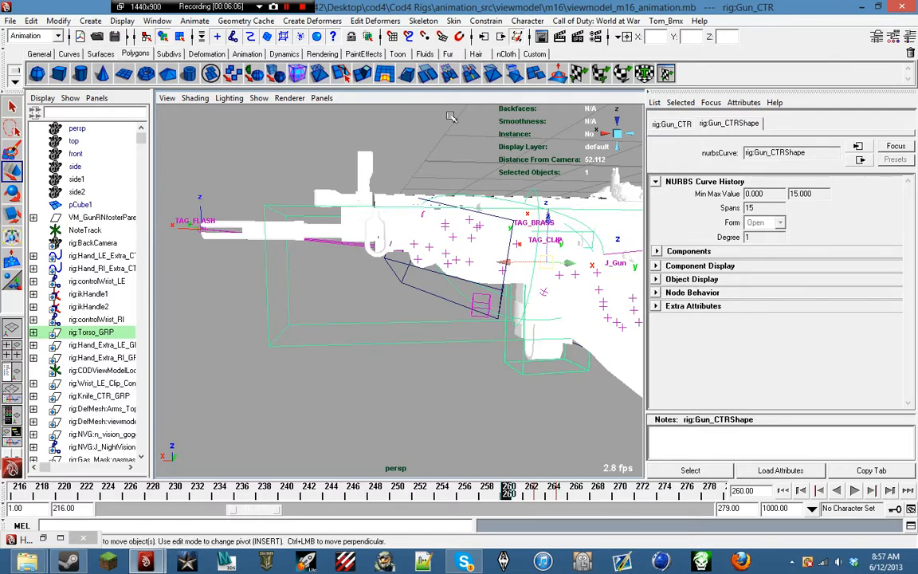
click(322, 98)
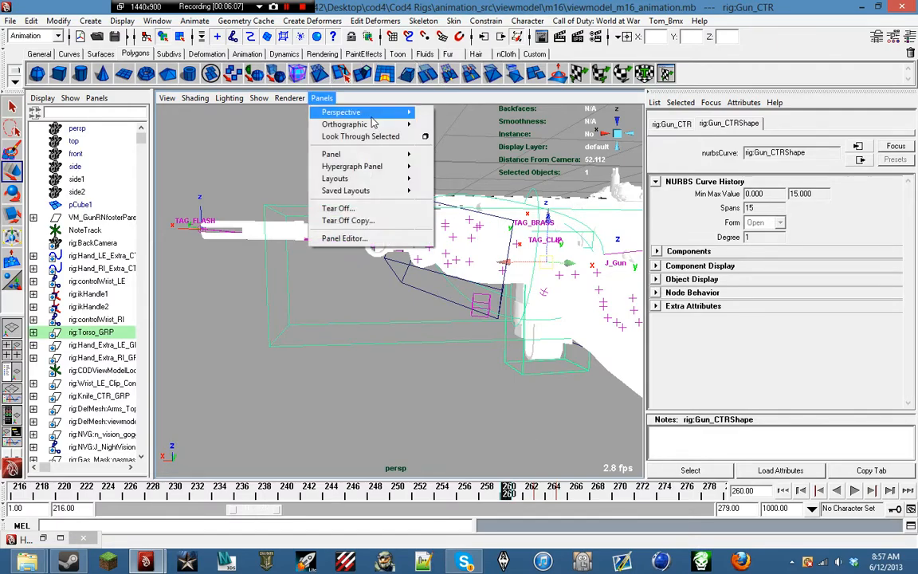
mouse_move(390, 113)
click(459, 125)
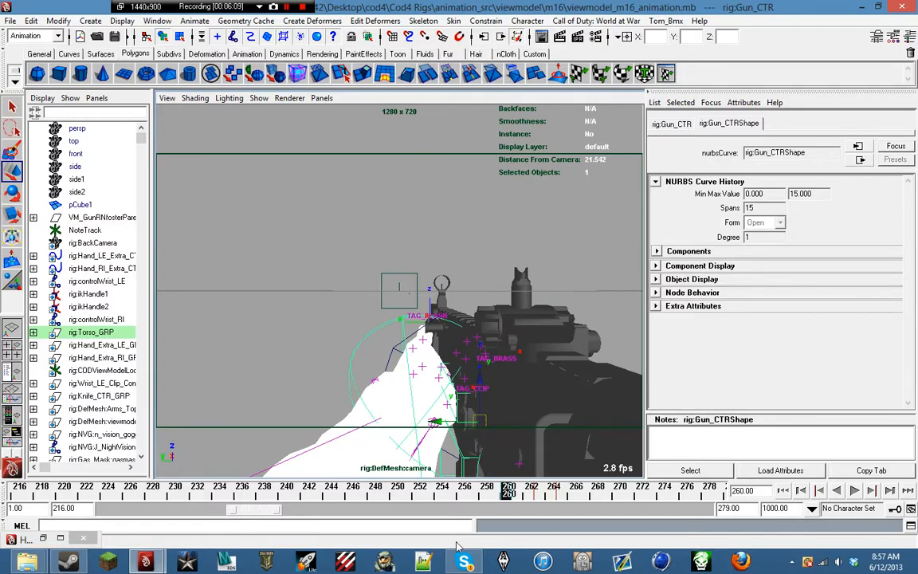
right_click(508, 492)
mouse_move(532, 420)
click(625, 420)
- Paste the copied gun key at frame 262
click(527, 492)
right_click(527, 491)
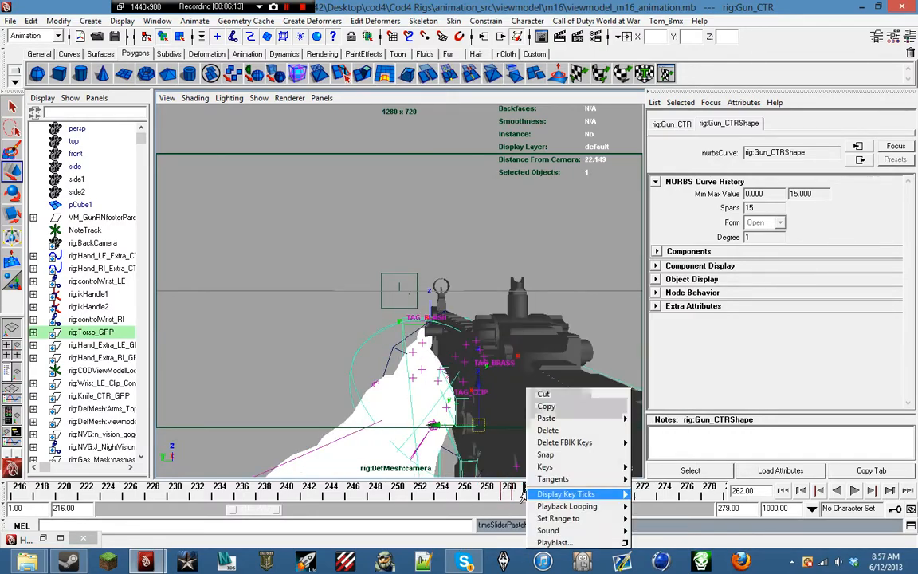
mouse_move(614, 418)
click(643, 419)
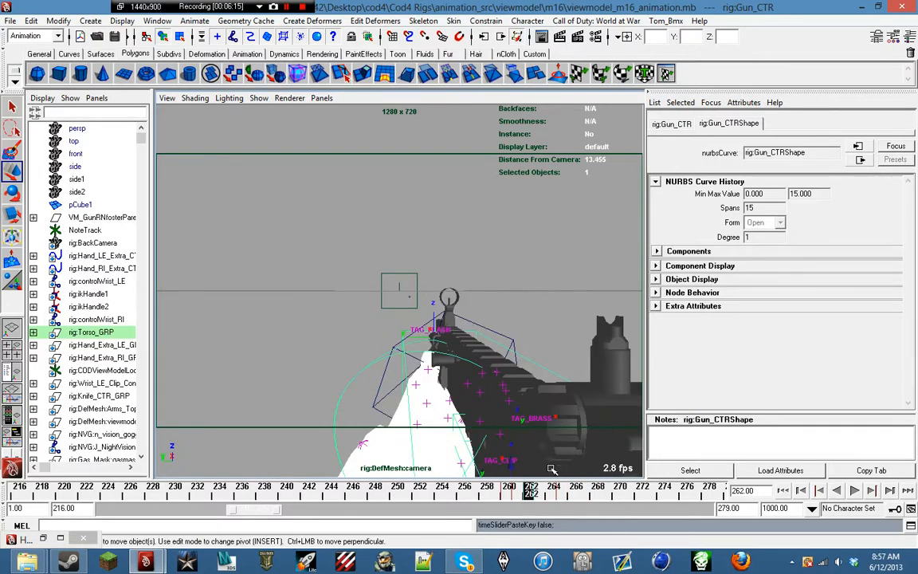
- Paste the copied gun key at frame 261, slide the gun controller slightly back along its barrel axis, and key it
click(519, 494)
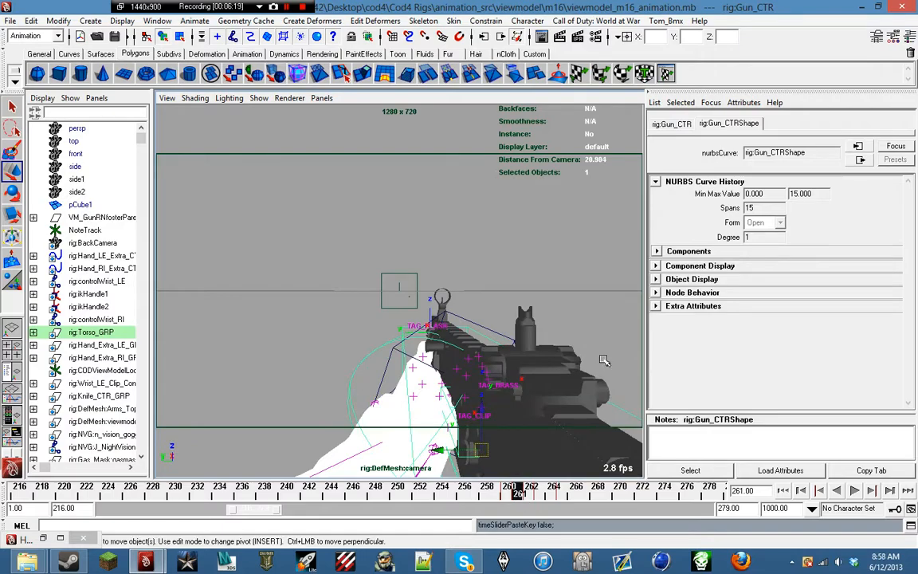
click(321, 97)
mouse_move(382, 112)
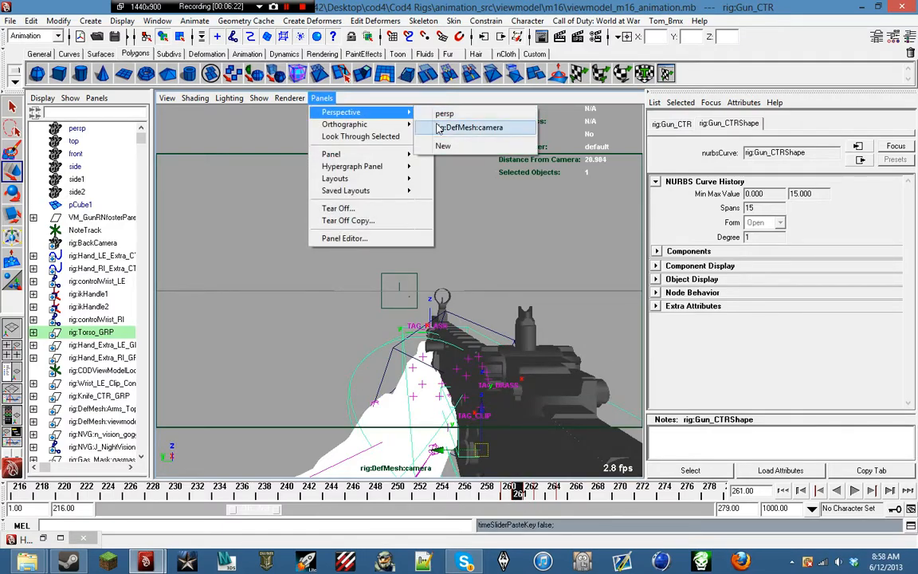
click(442, 113)
alt+drag(362, 268, 382, 271)
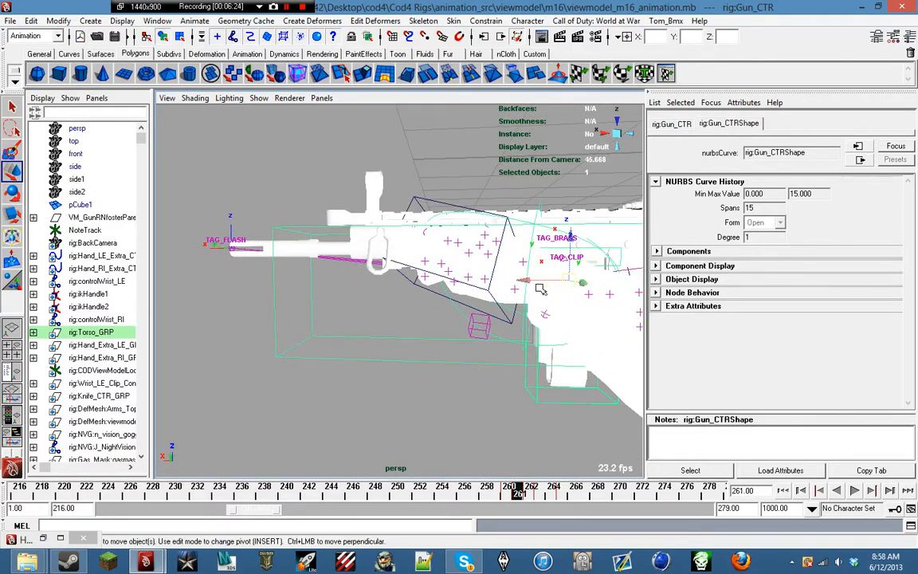
drag(507, 495, 519, 498)
right_drag(522, 498, 638, 420)
alt+middle_drag(456, 319, 214, 342)
alt+middle_drag(345, 307, 356, 310)
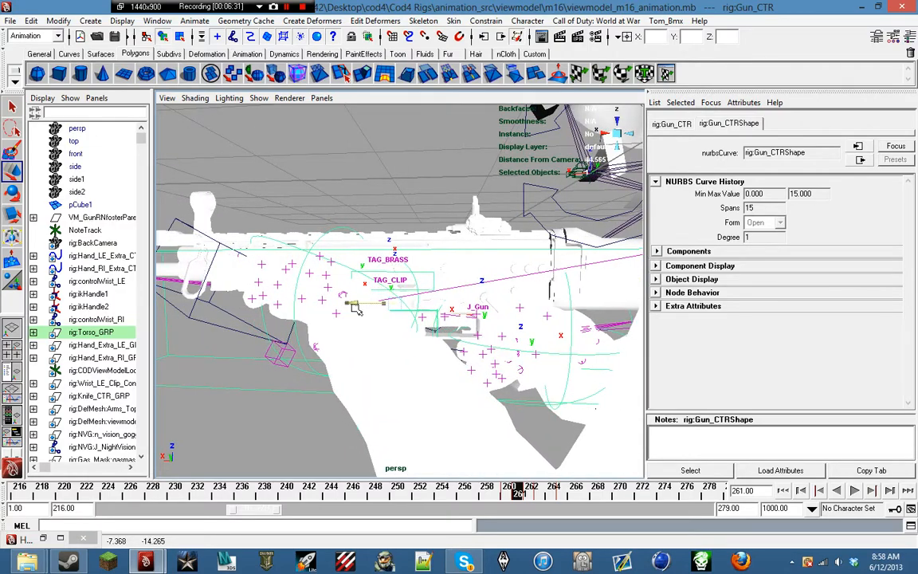
key(alt+v)
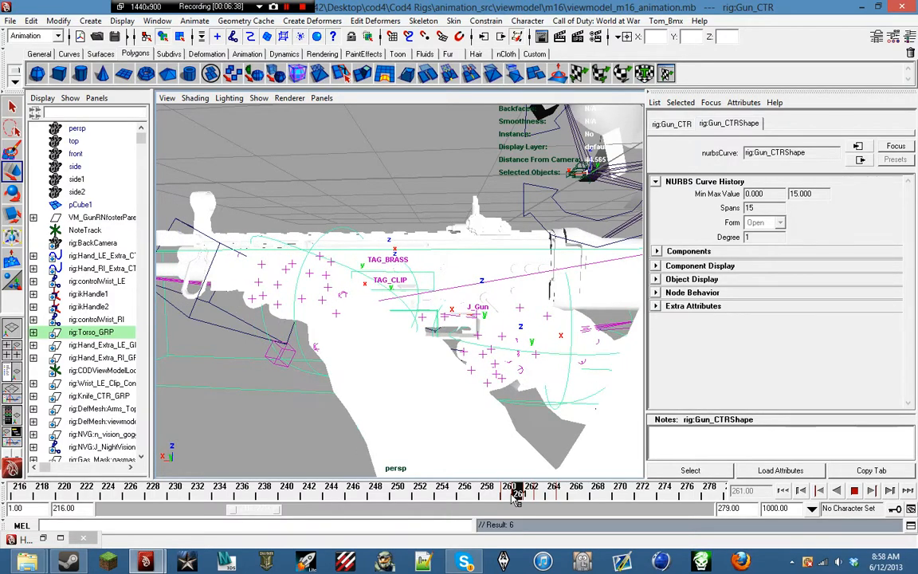
key(alt+v)
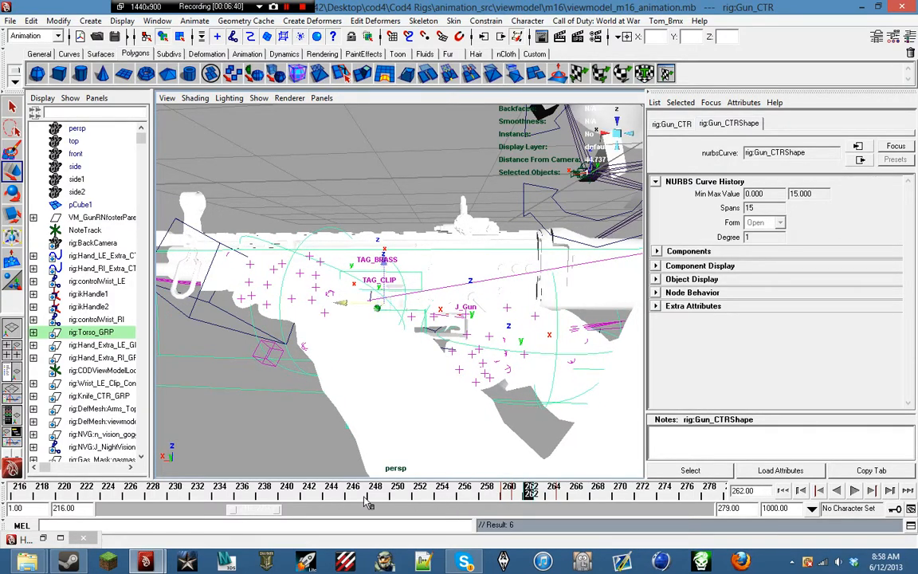
- Shift the playback range to frames 231–294 and paste the copied gun key at frames 263 and 265 in the rig camera view
drag(267, 514, 279, 514)
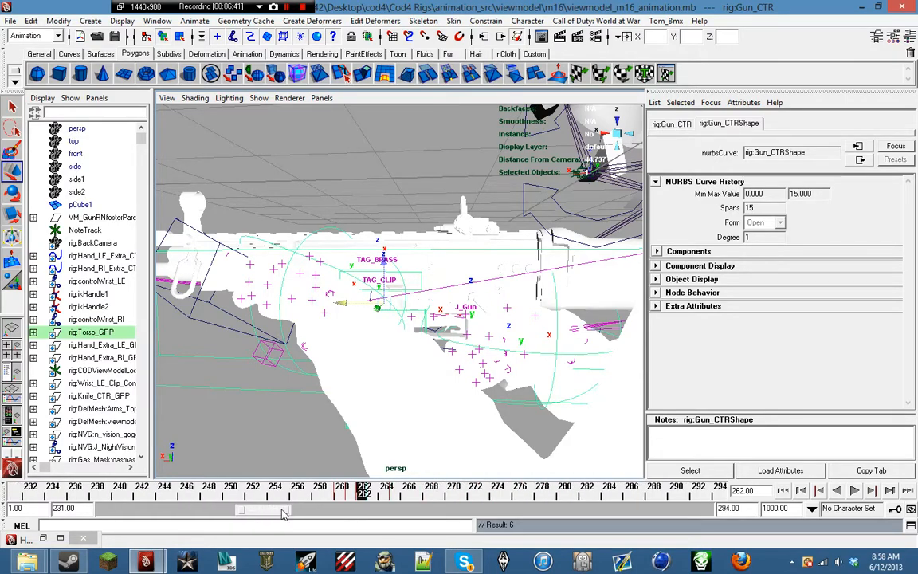
click(327, 100)
mouse_move(348, 112)
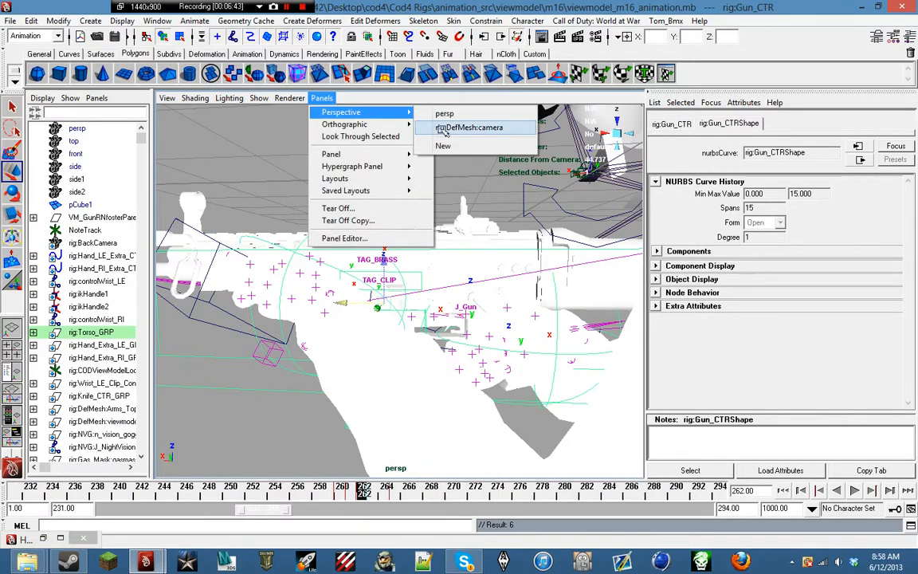
click(469, 125)
right_click(375, 496)
mouse_move(423, 428)
click(492, 428)
click(394, 492)
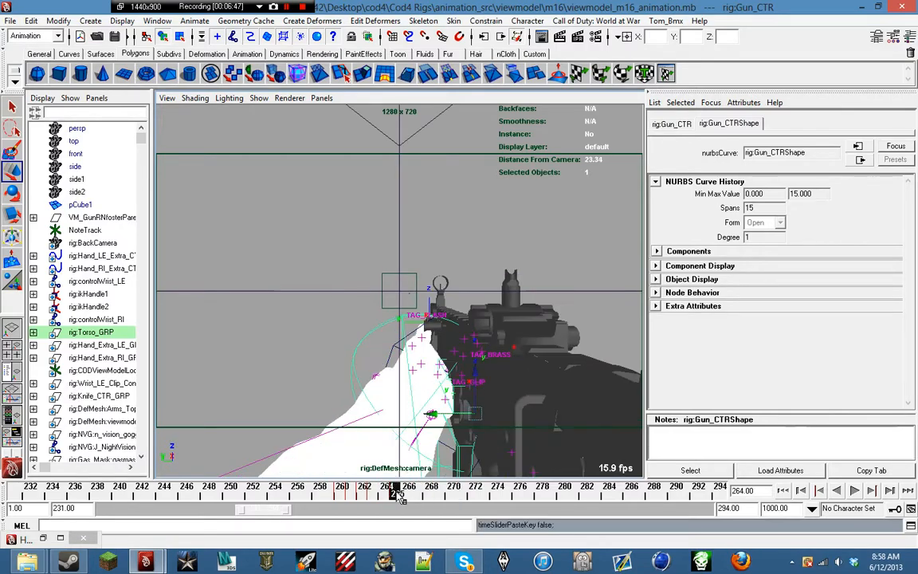
right_click(394, 492)
mouse_move(479, 425)
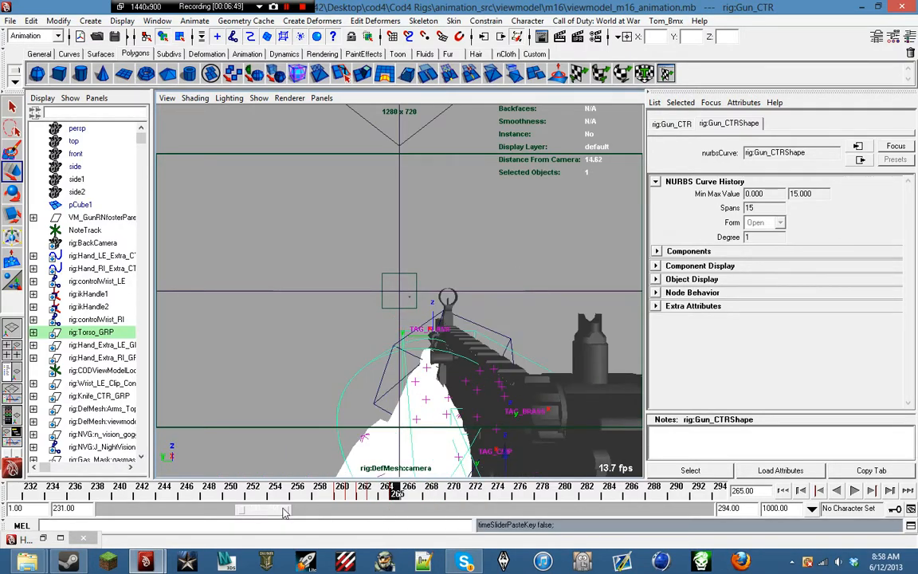
- Shift the playback range to frames 303–366 and paste the copied gun key at frames 344 and 345
drag(259, 508, 311, 513)
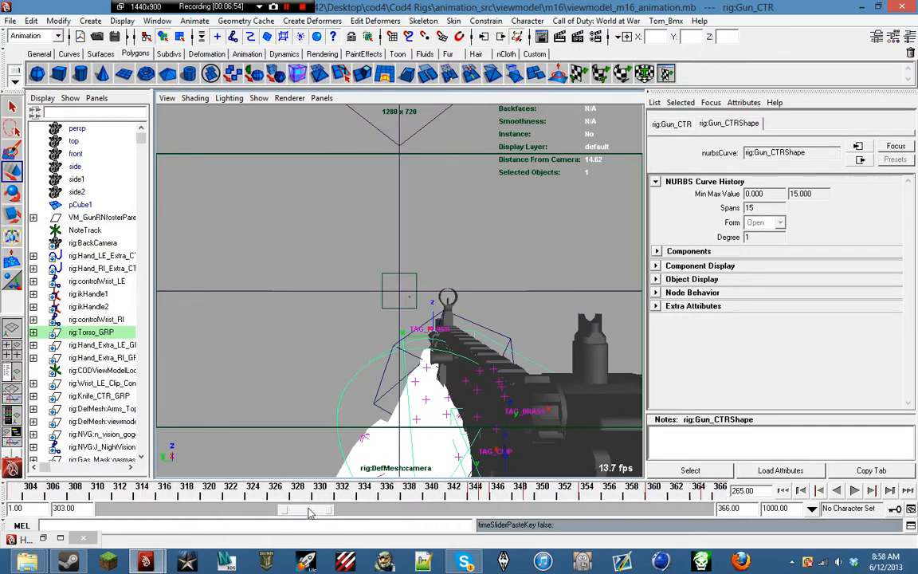
click(473, 492)
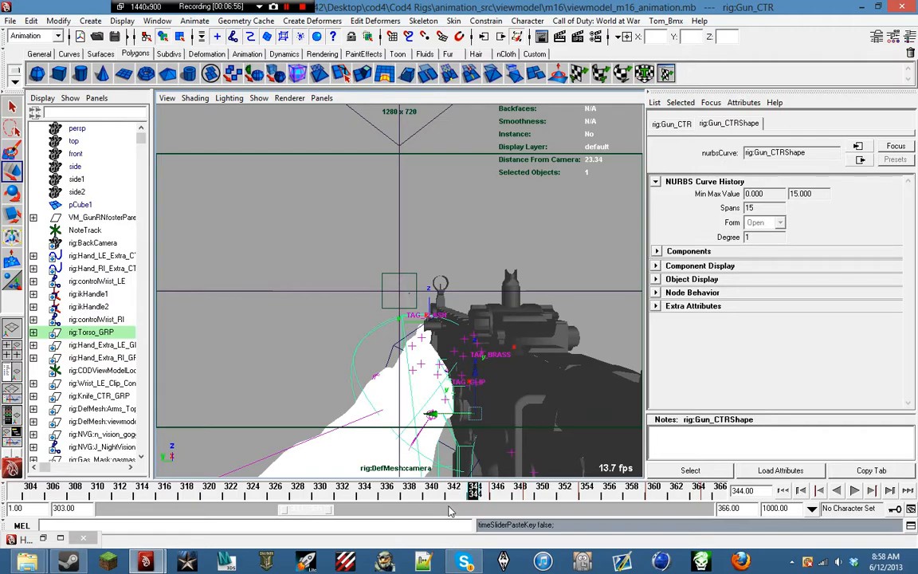
key(alt+v)
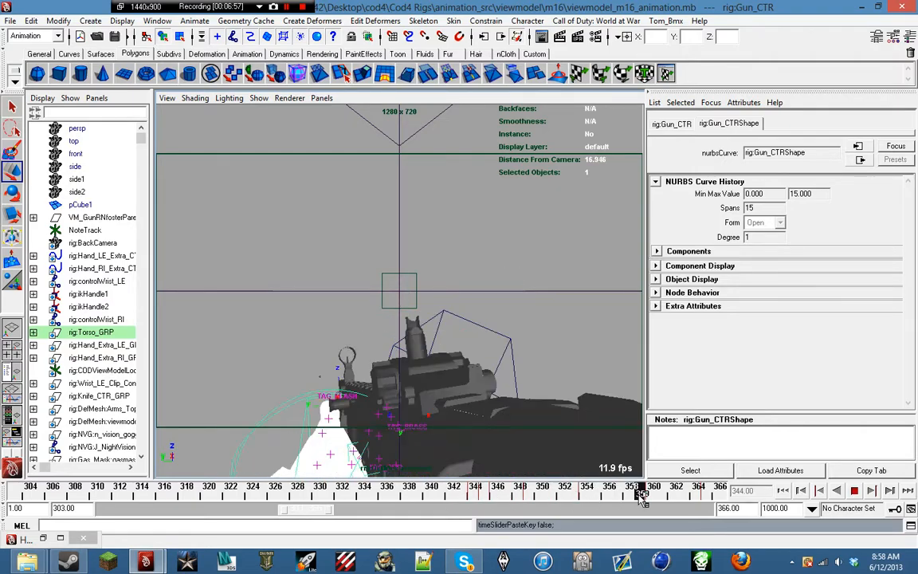
right_click(492, 496)
mouse_move(557, 420)
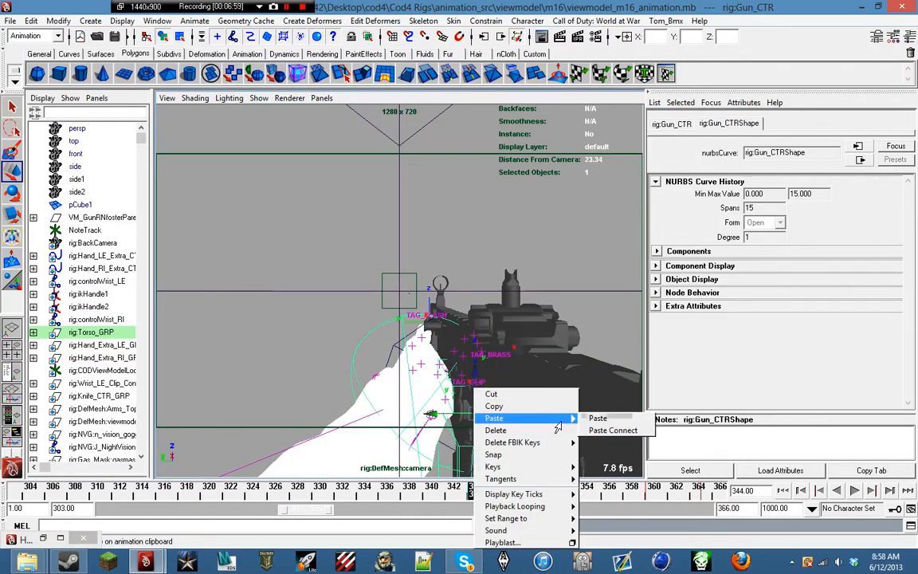
click(604, 420)
click(486, 495)
right_click(486, 495)
mouse_move(556, 422)
click(603, 423)
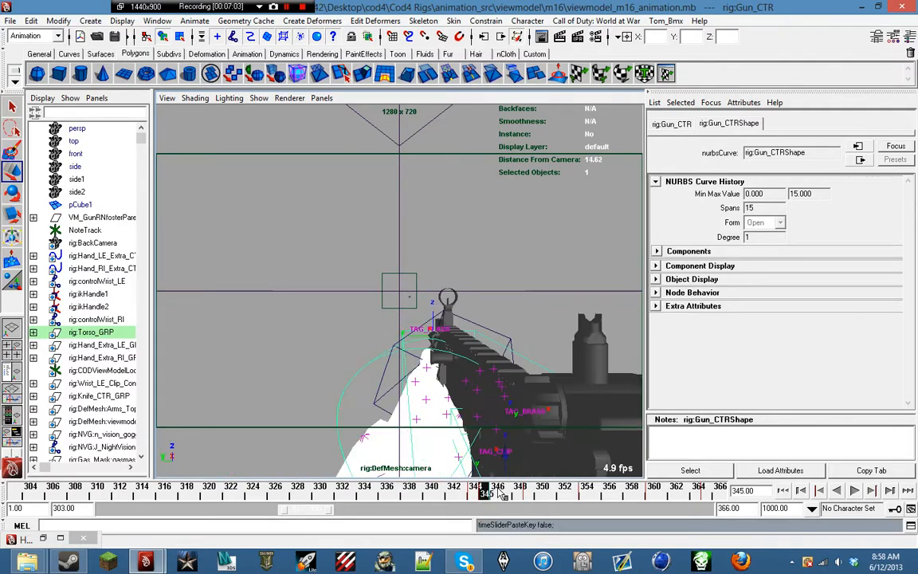
- Paste the copied gun key at frames 346 and 349
click(492, 495)
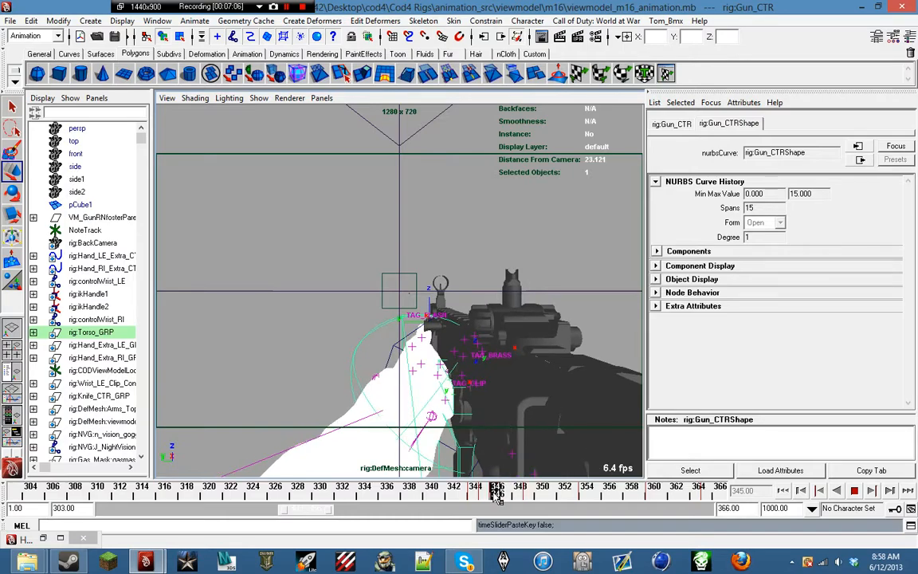
right_click(494, 495)
mouse_move(554, 421)
click(609, 419)
drag(497, 494, 528, 492)
right_click(526, 493)
mouse_move(609, 422)
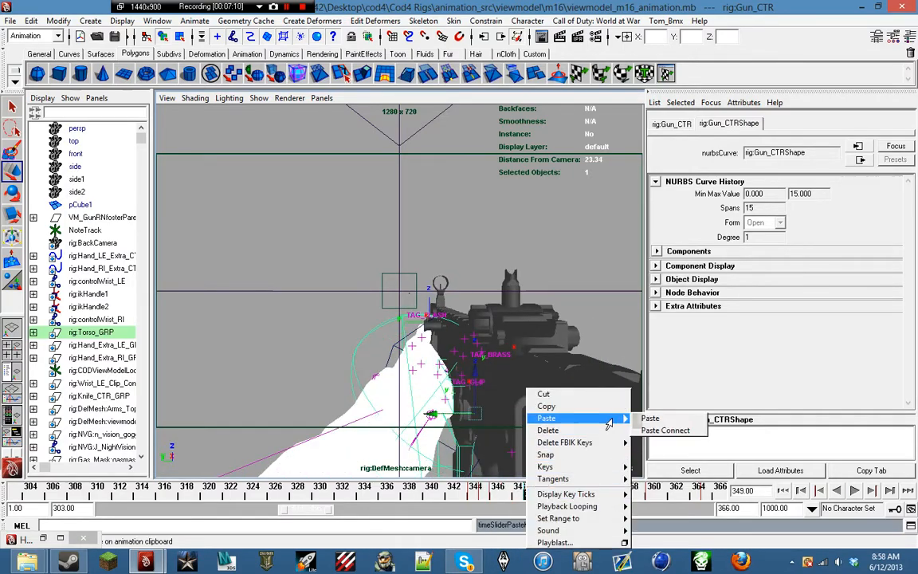
click(644, 419)
- Scrub through frames 349–365 to check the gun's pose in the rig camera view
drag(530, 495, 582, 499)
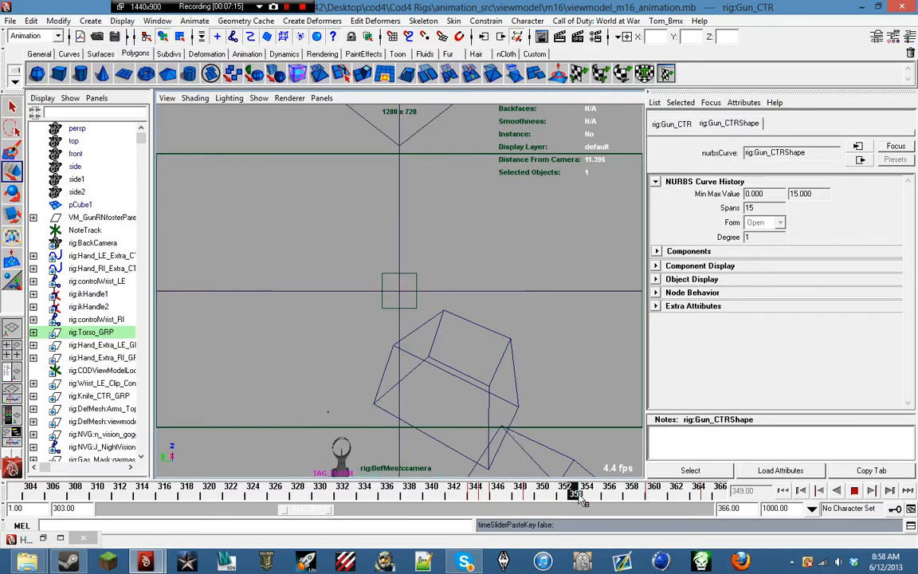
drag(588, 496, 645, 495)
right_click(644, 495)
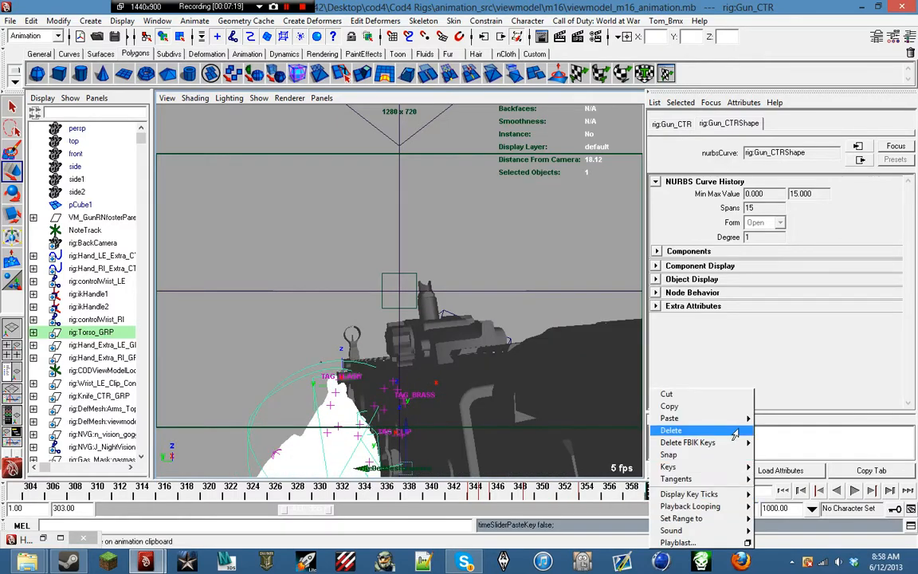
click(510, 460)
click(706, 497)
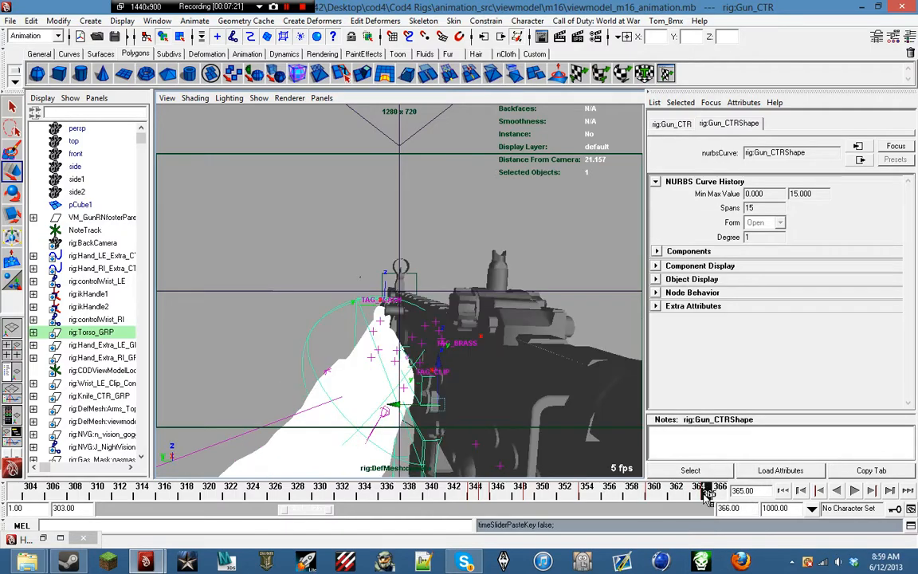
right_click(706, 497)
click(502, 472)
- Shift the playback range to frames 314–377 and paste the copied gun key at frame 370
drag(317, 511, 325, 511)
click(640, 497)
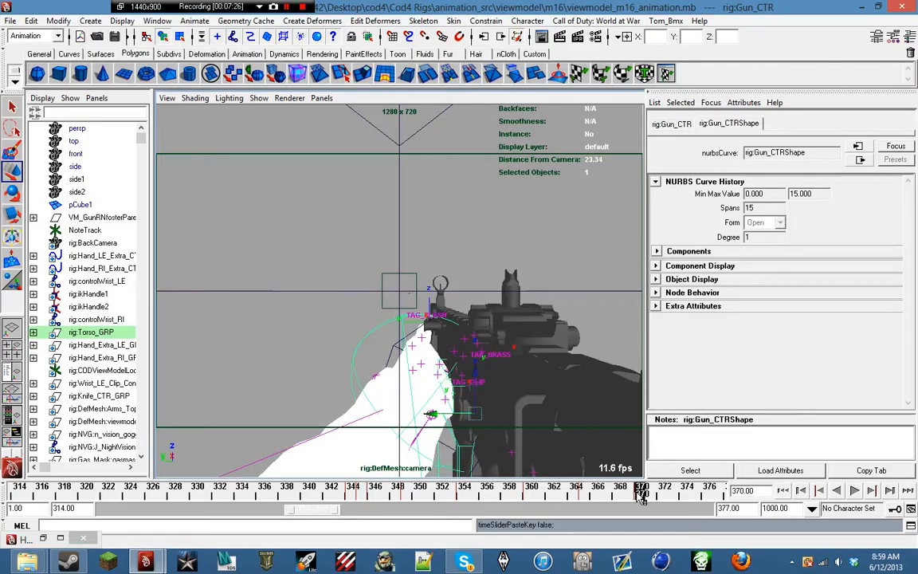
right_click(640, 497)
mouse_move(726, 422)
click(755, 423)
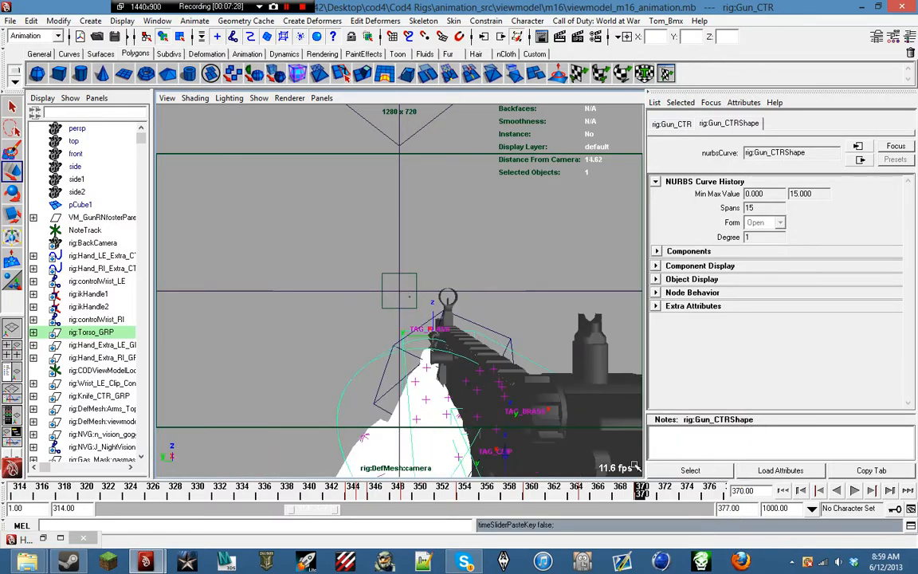
- Shift the playback range to frames 369–432 and paste the copied gun key at frame 410
mouse_move(413, 495)
mouse_down()
mouse_move(614, 496)
mouse_move(684, 514)
mouse_up()
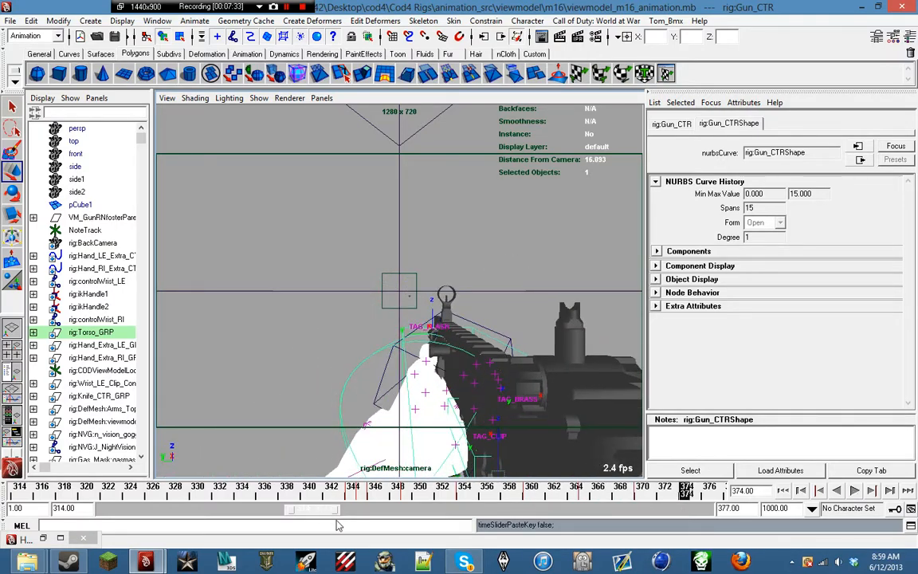
drag(315, 514, 351, 511)
key(alt+v)
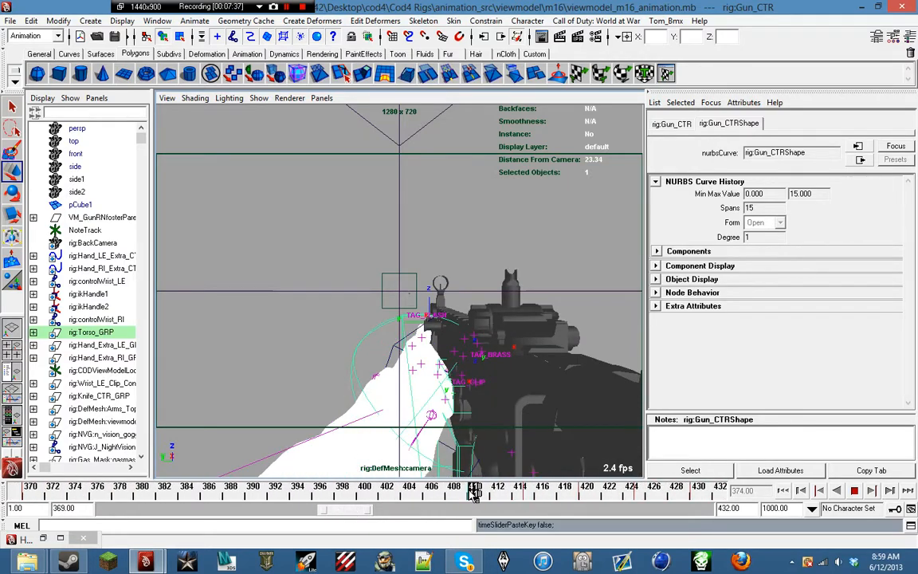
click(465, 493)
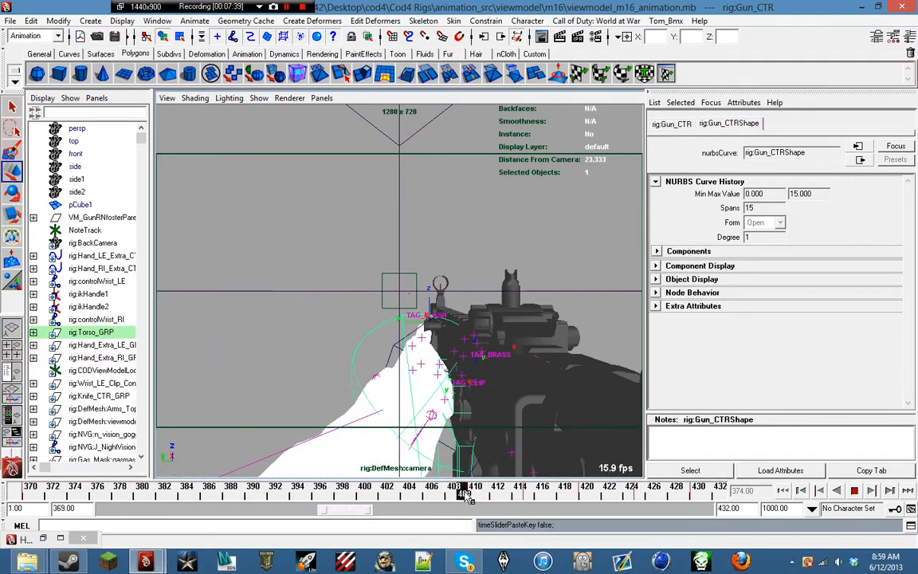
right_click(474, 492)
mouse_move(502, 416)
click(598, 416)
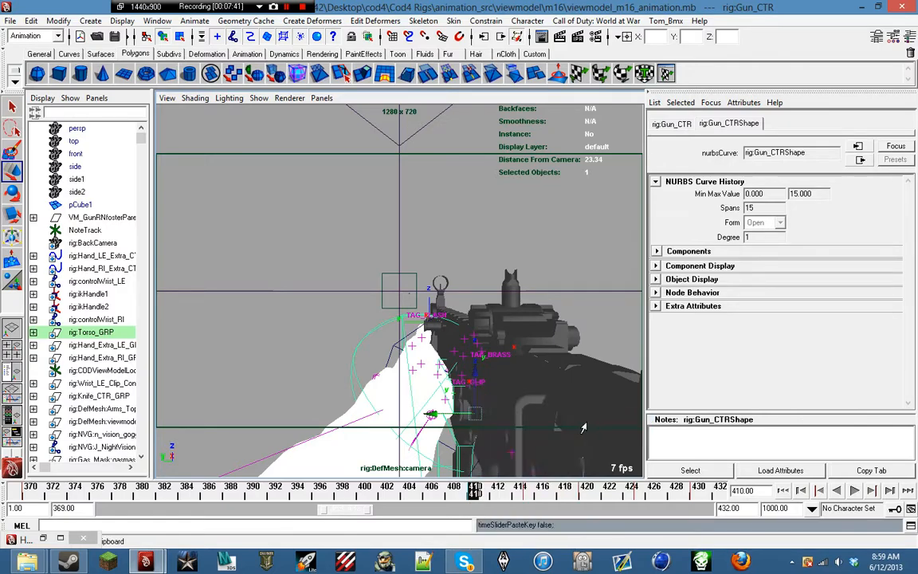
- Shift the playback range to frames 399–462 and paste the copied gun key at frame 460
drag(352, 511, 369, 514)
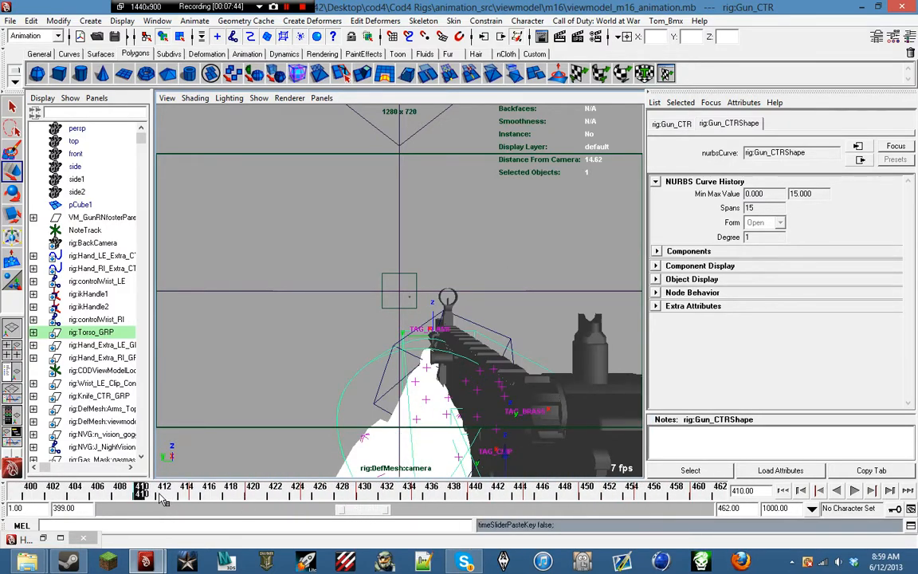
key(alt+v)
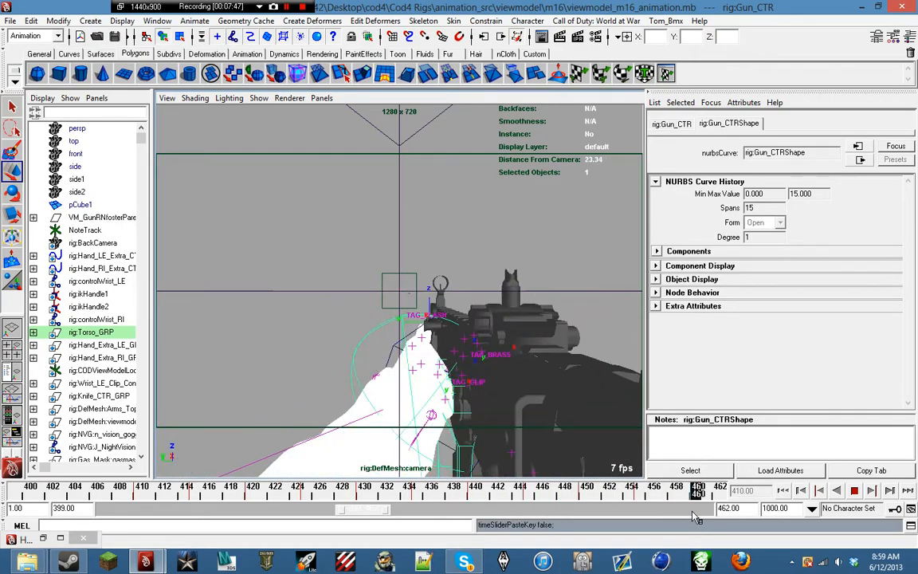
right_click(697, 494)
mouse_move(677, 388)
click(757, 378)
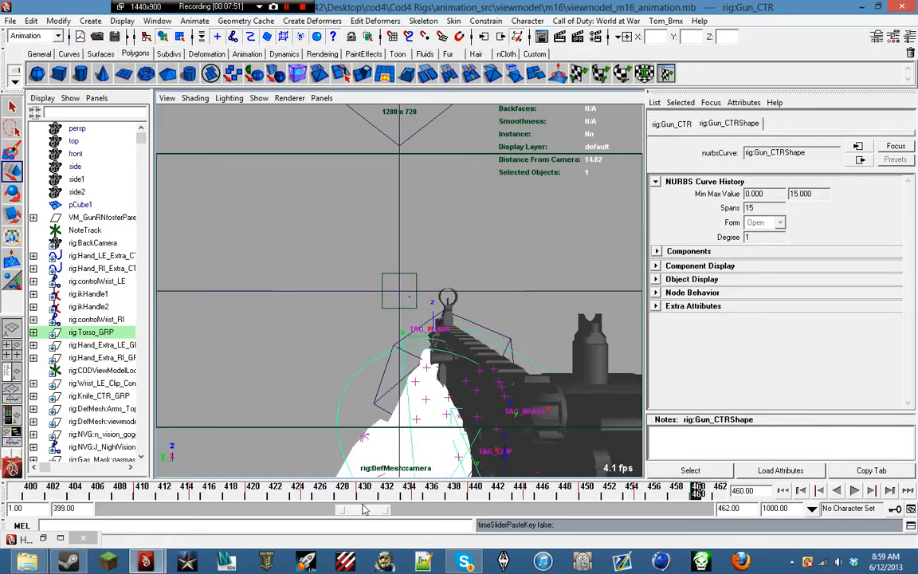
- Shift the playback range to frames 449–512 and paste the copied gun key at frames 465 and 500
drag(390, 511, 393, 517)
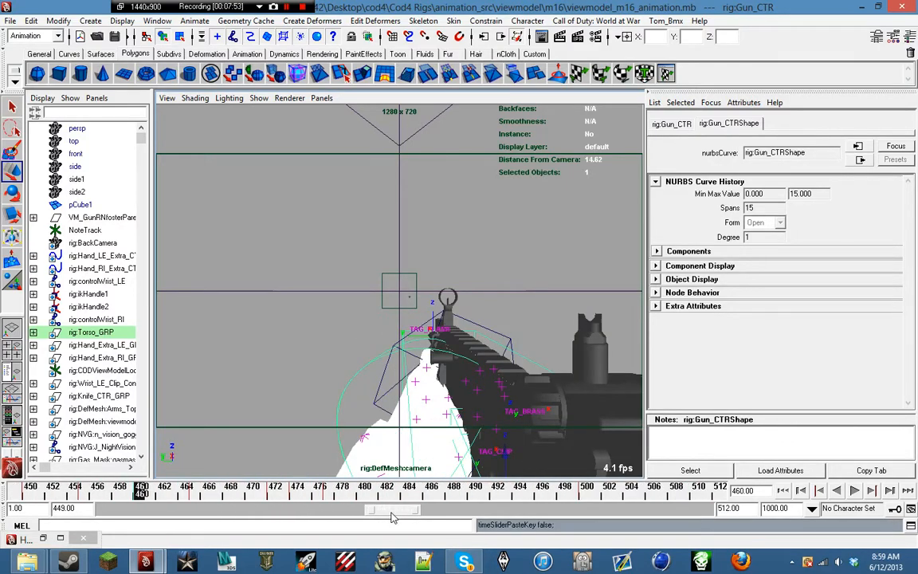
click(194, 495)
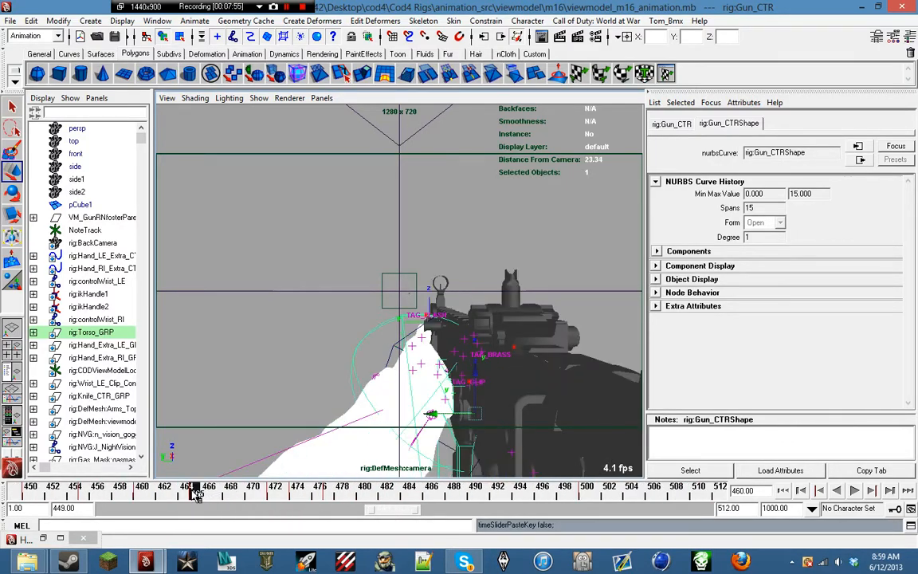
mouse_move(196, 491)
mouse_down()
mouse_move(348, 495)
mouse_move(189, 490)
mouse_up()
right_click(191, 489)
mouse_move(267, 418)
click(318, 420)
key(alt+v)
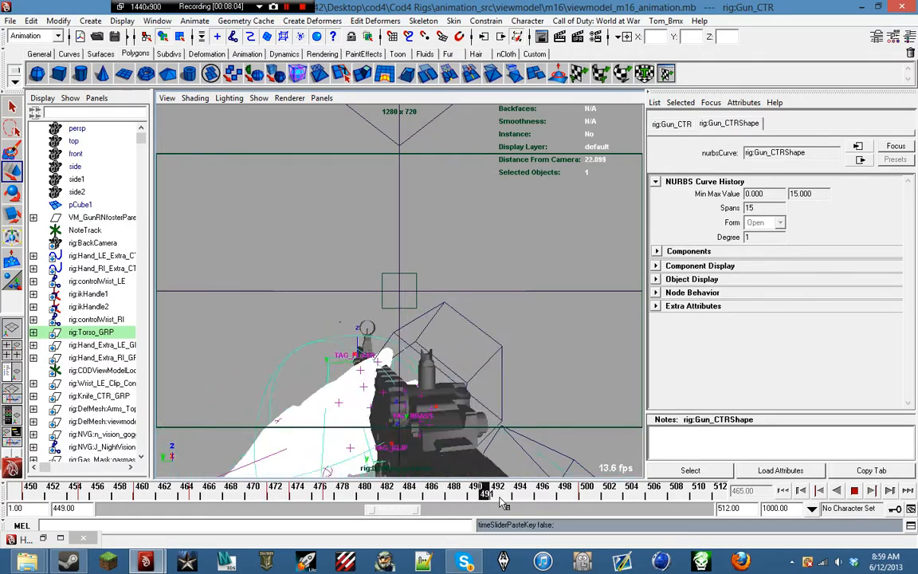
right_click(586, 488)
mouse_move(649, 418)
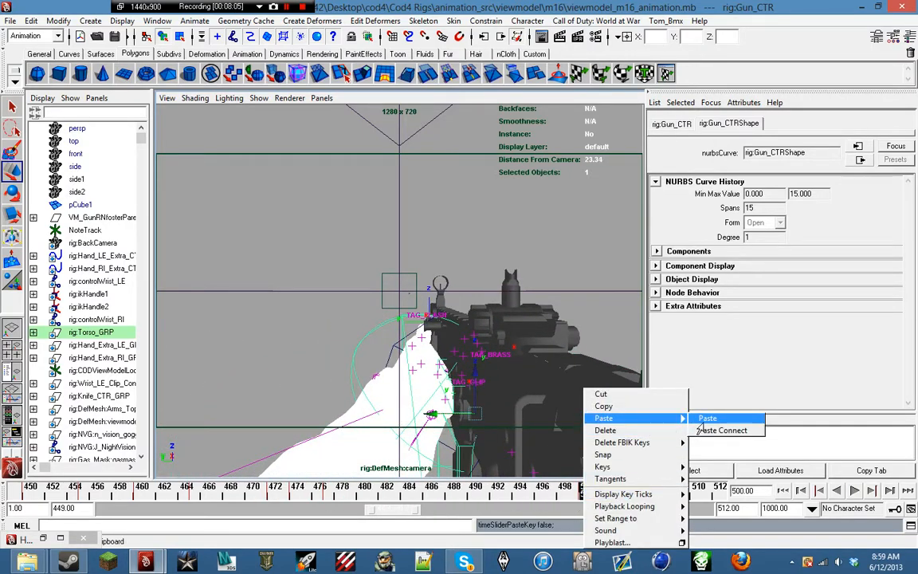
click(707, 418)
- Shift the playback range to frames 518–581 and paste the copied gun key at frame 533
drag(397, 511, 439, 511)
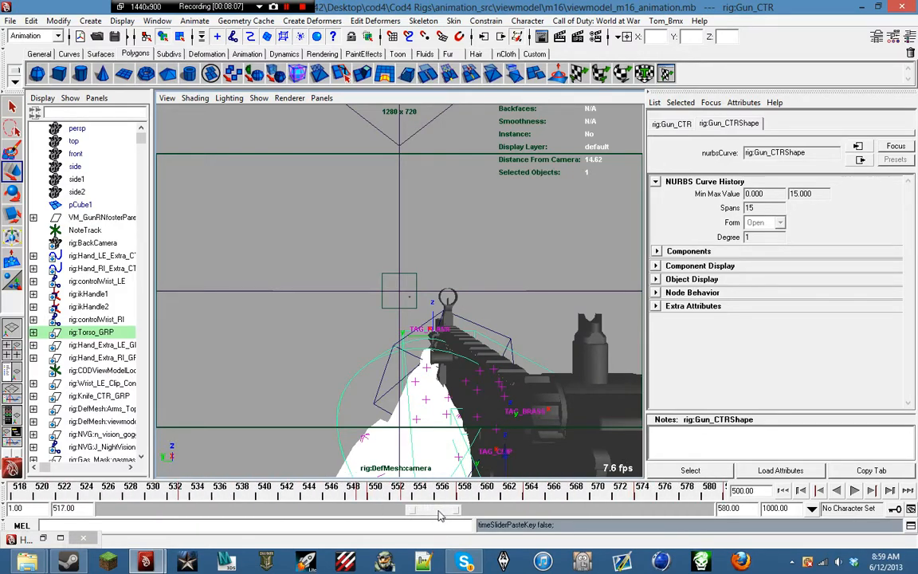
click(184, 492)
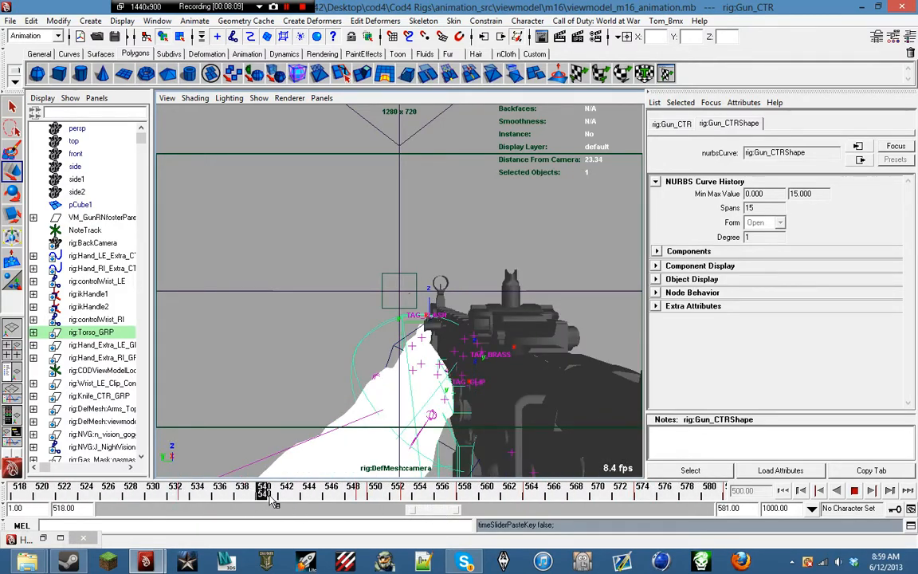
drag(375, 505, 215, 505)
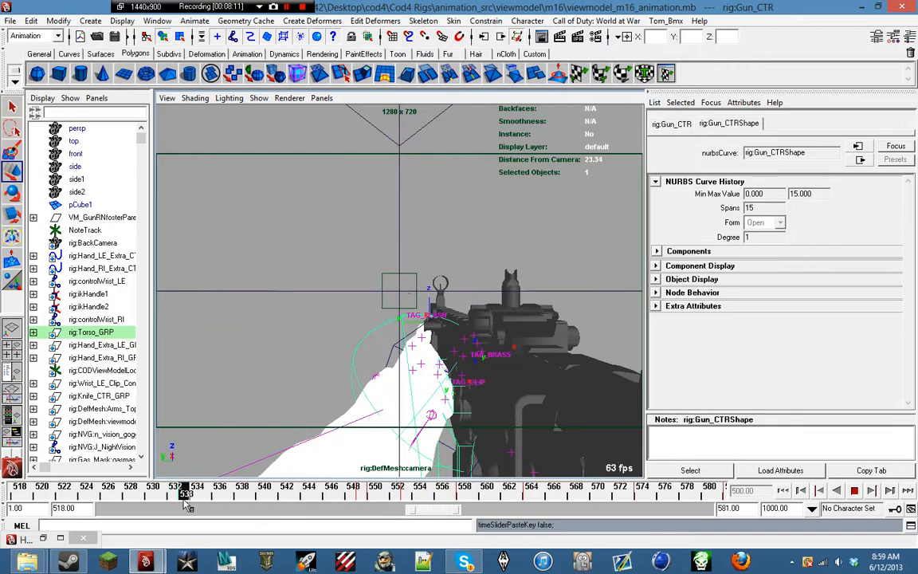
right_click(184, 491)
click(309, 419)
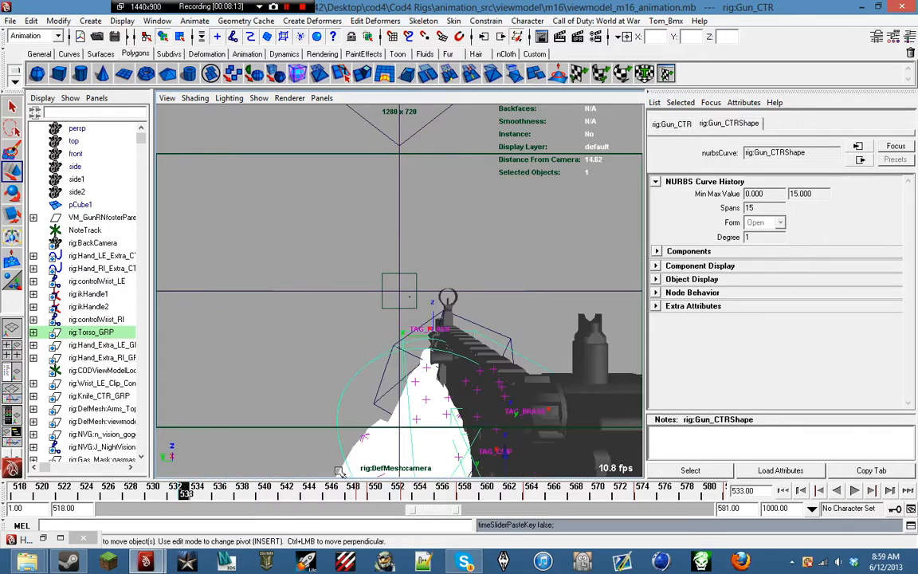
- Examine the gun and hand poses across the keyed frames from 533 to 676
key(alt+v)
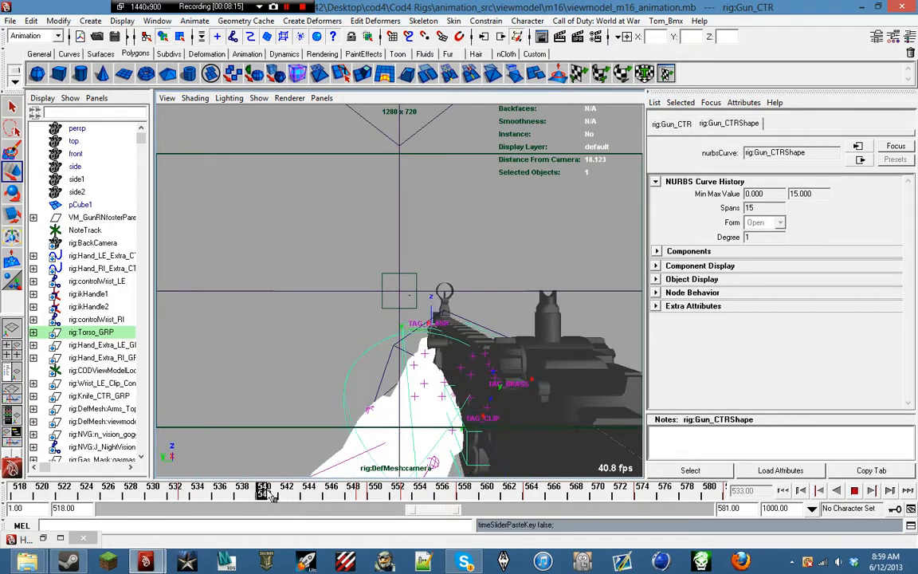
key(alt+v)
drag(438, 511, 484, 513)
key(alt+v)
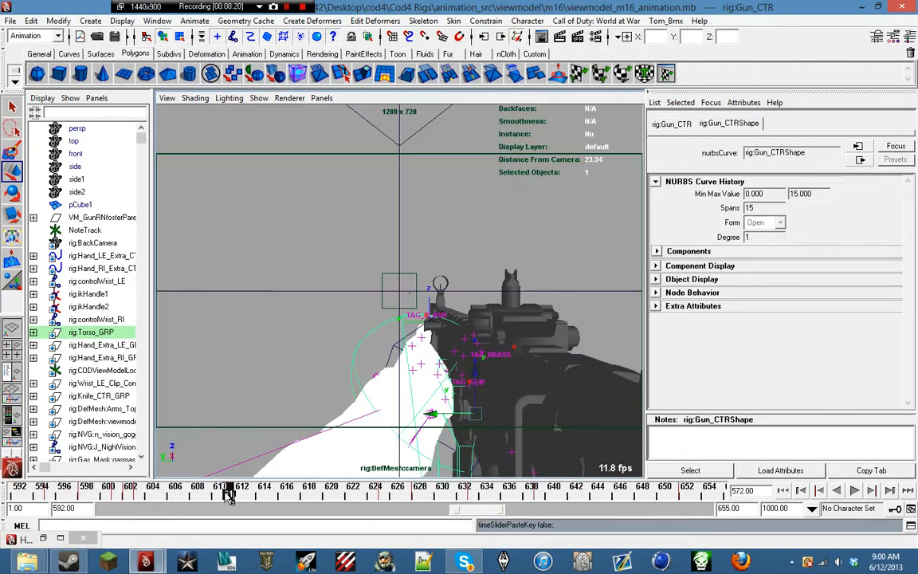
drag(61, 502, 2, 502)
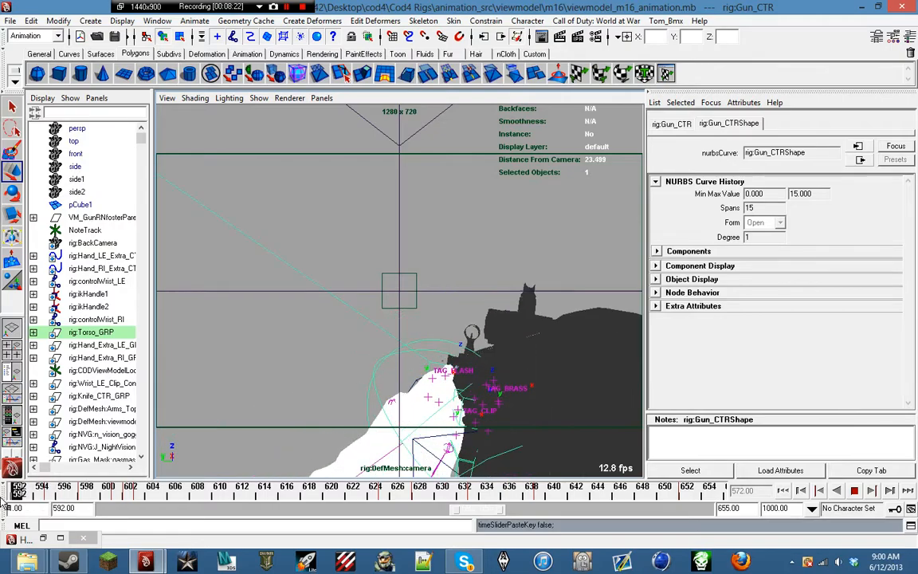
drag(493, 513, 463, 513)
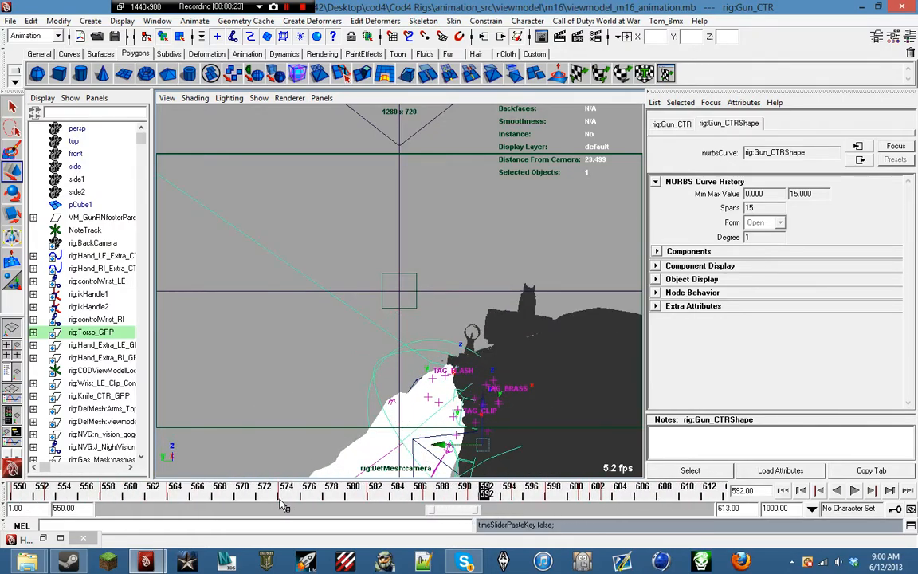
key(alt+v)
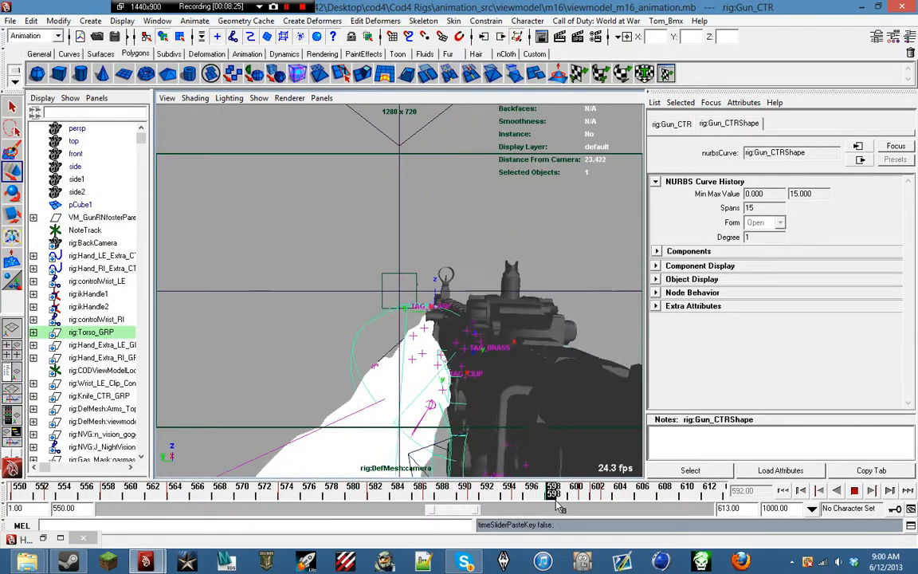
key(alt+v)
drag(445, 517, 463, 523)
click(492, 514)
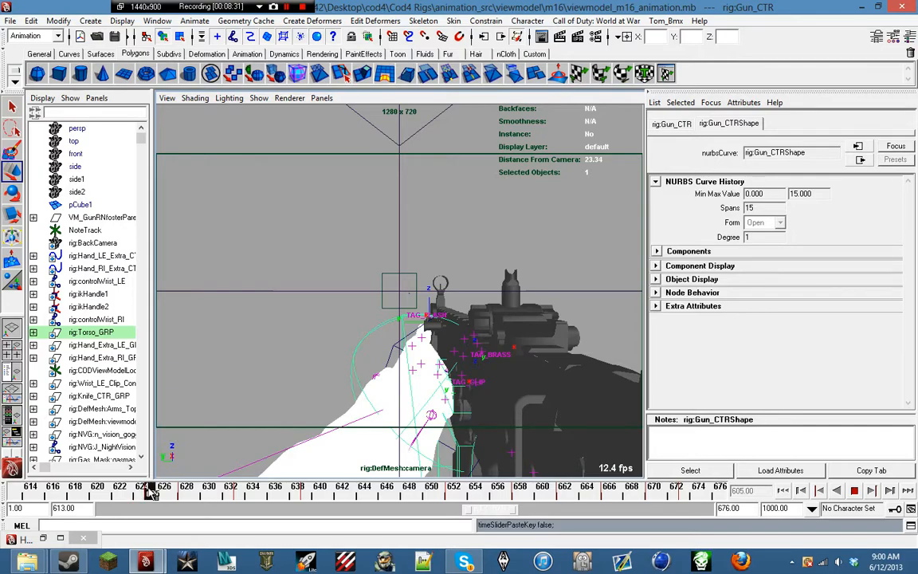
drag(151, 493, 690, 496)
- Examine the gun and hand poses across the remaining animation, from frame 757 to 985
drag(481, 510, 574, 514)
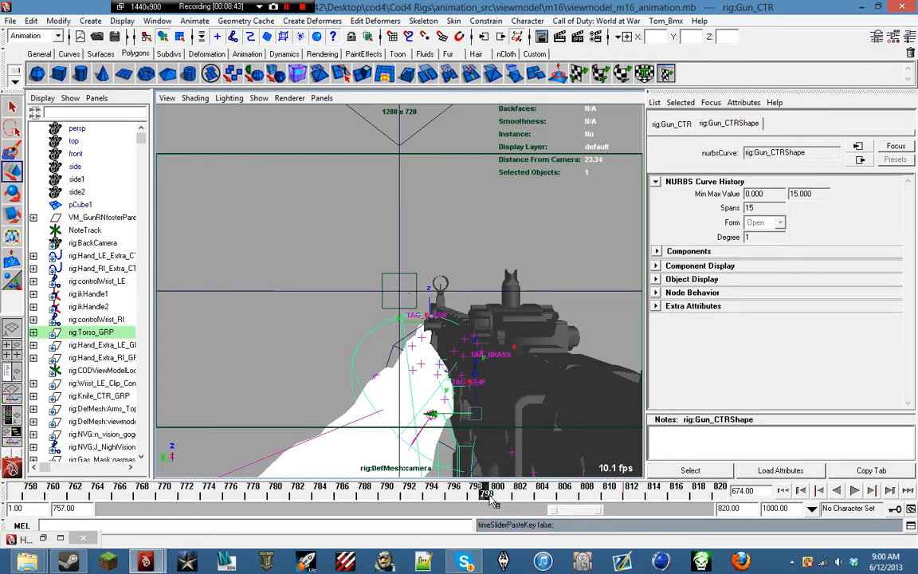
drag(272, 500, 733, 495)
drag(560, 509, 578, 510)
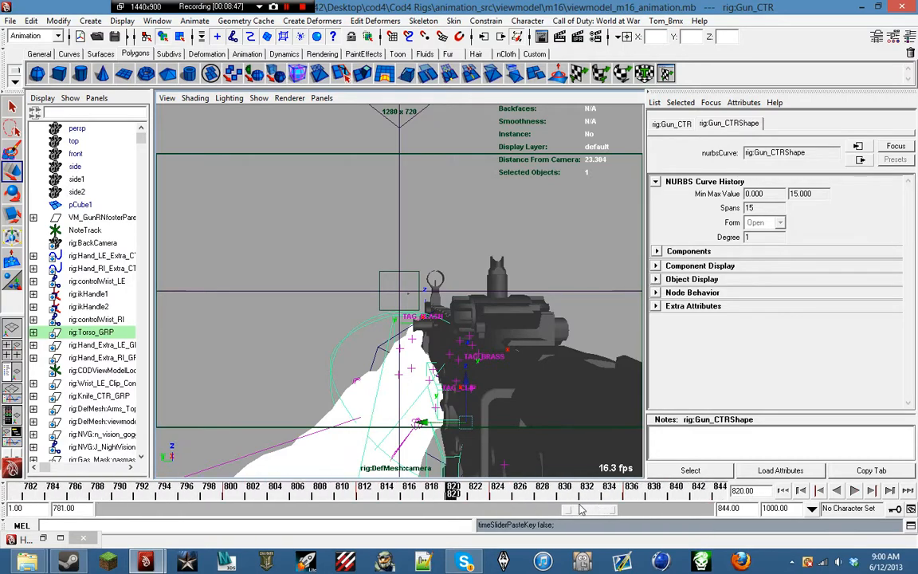
key(alt+v)
drag(666, 500, 721, 500)
drag(594, 509, 647, 512)
key(alt+v)
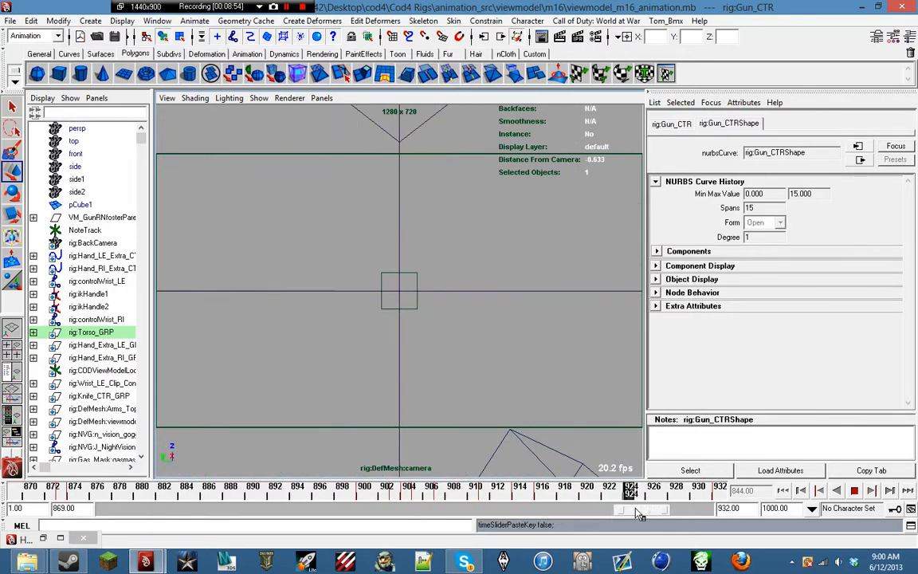
drag(637, 511, 669, 511)
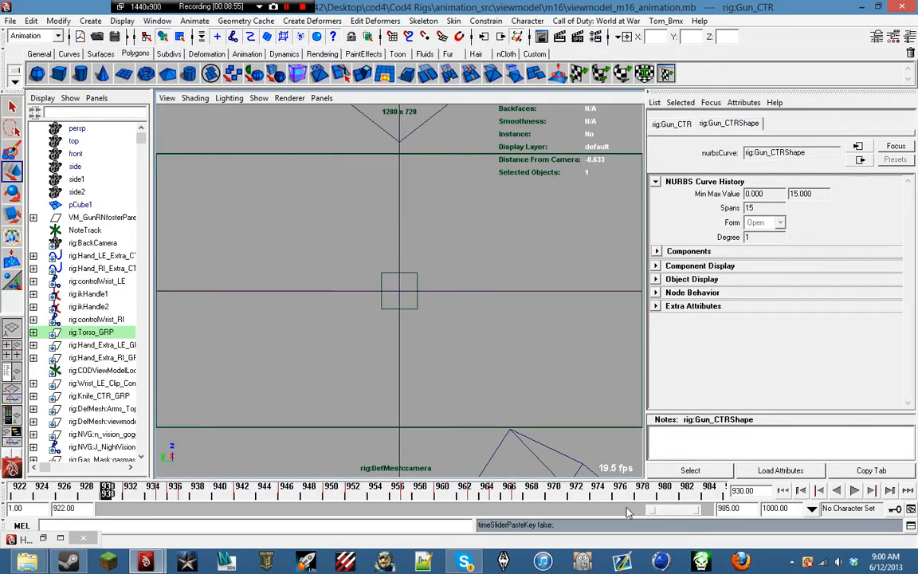
key(alt+v)
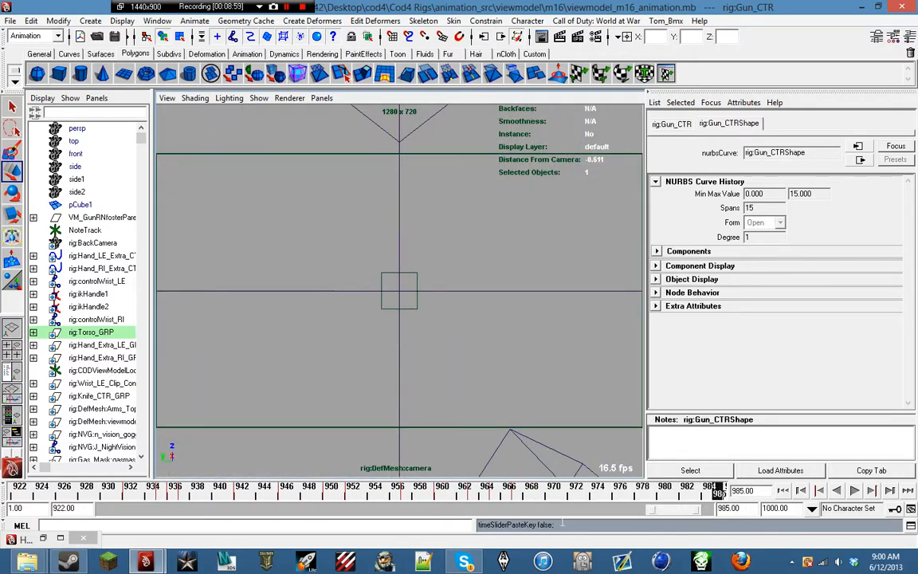
- Return to frame 1, frame the whole scene in the view, and extend the playback range to frames 1–1000
drag(682, 513, 4, 506)
click(15, 493)
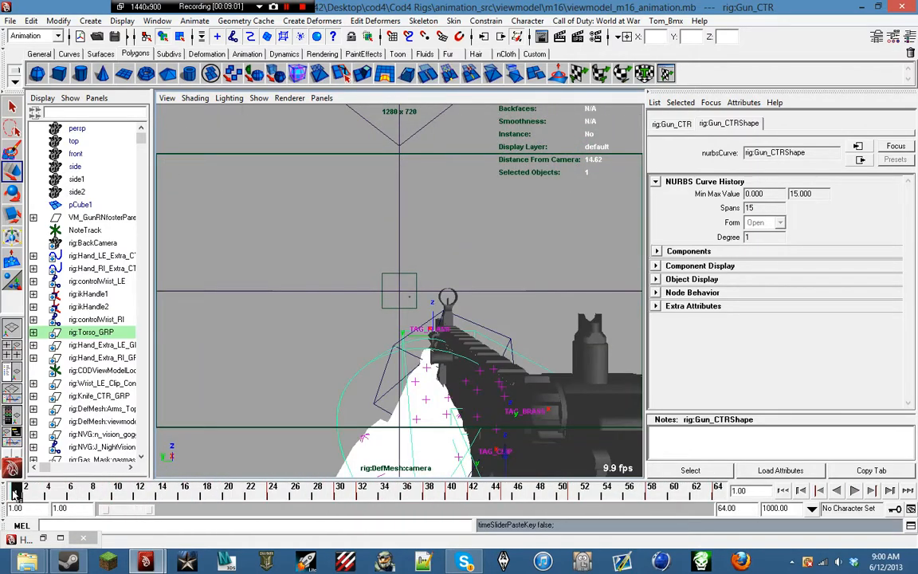
key(a)
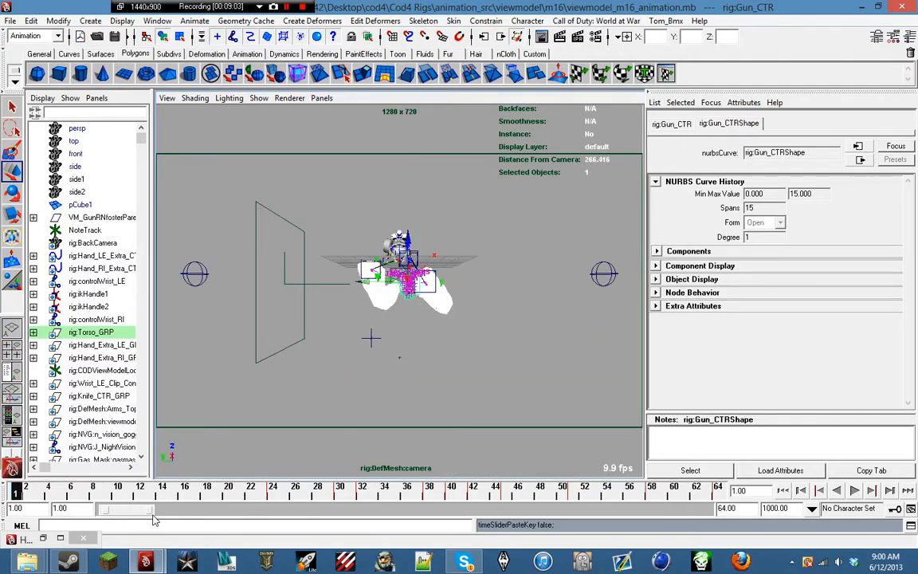
drag(152, 517, 712, 510)
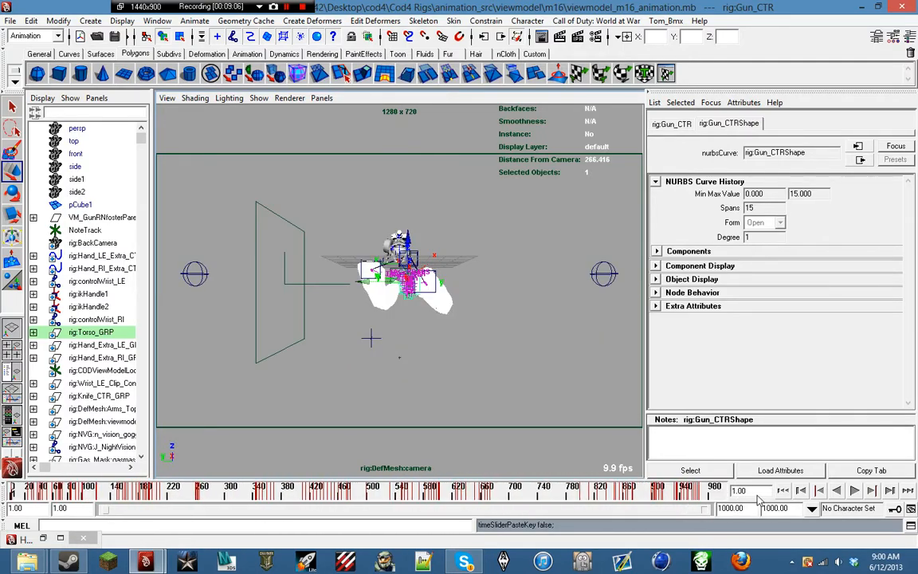
- Undo the extension of the playback range and the last frame change while viewing through rig:DefMesh:camera
click(318, 100)
mouse_move(374, 110)
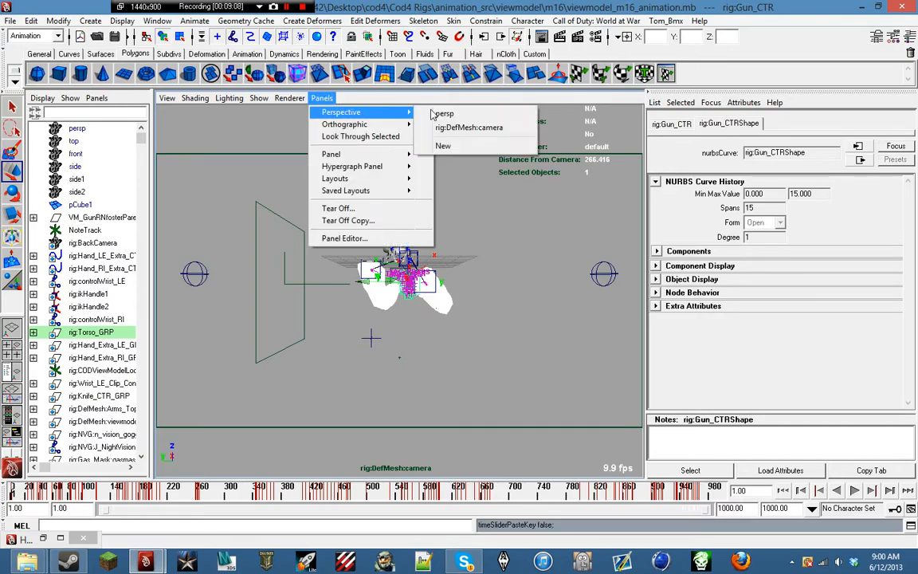
click(474, 127)
click(321, 98)
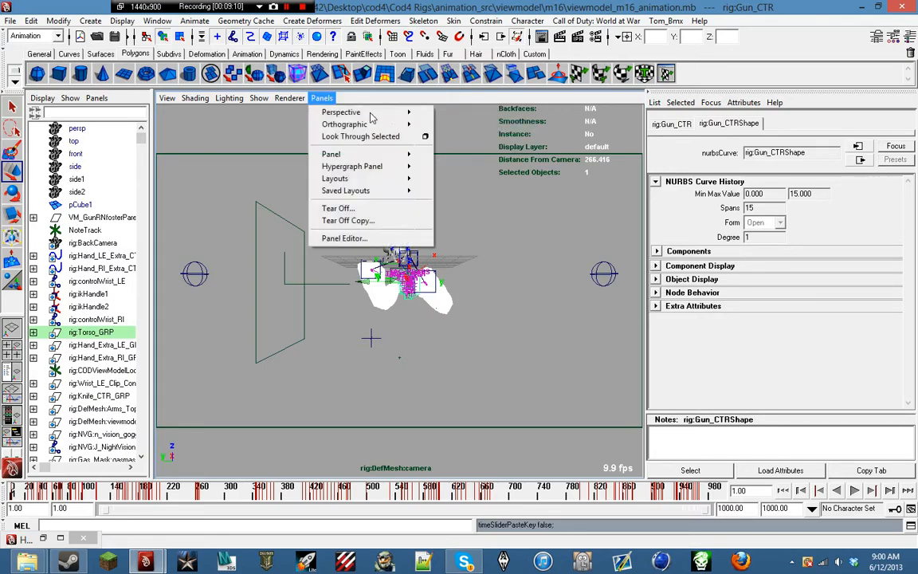
click(446, 112)
click(321, 98)
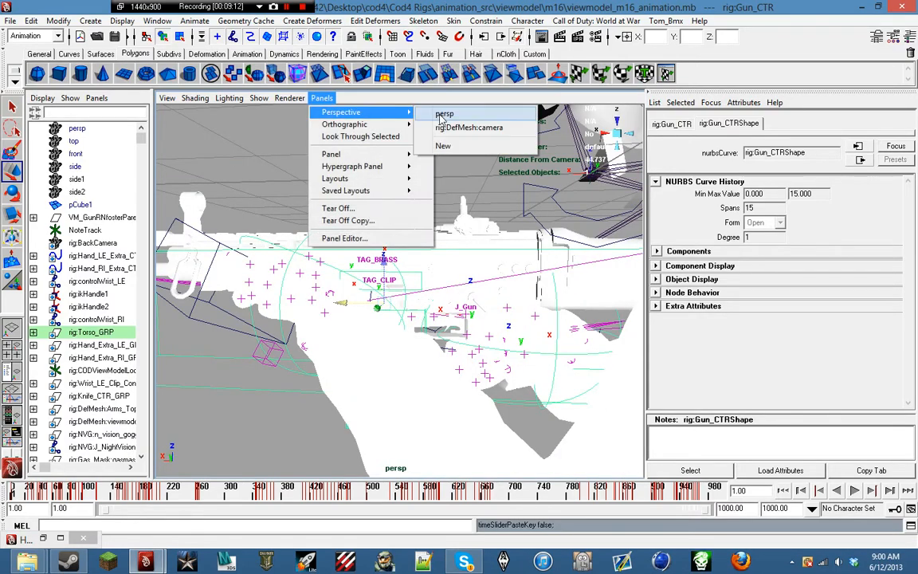
click(451, 126)
key(ctrl+z)
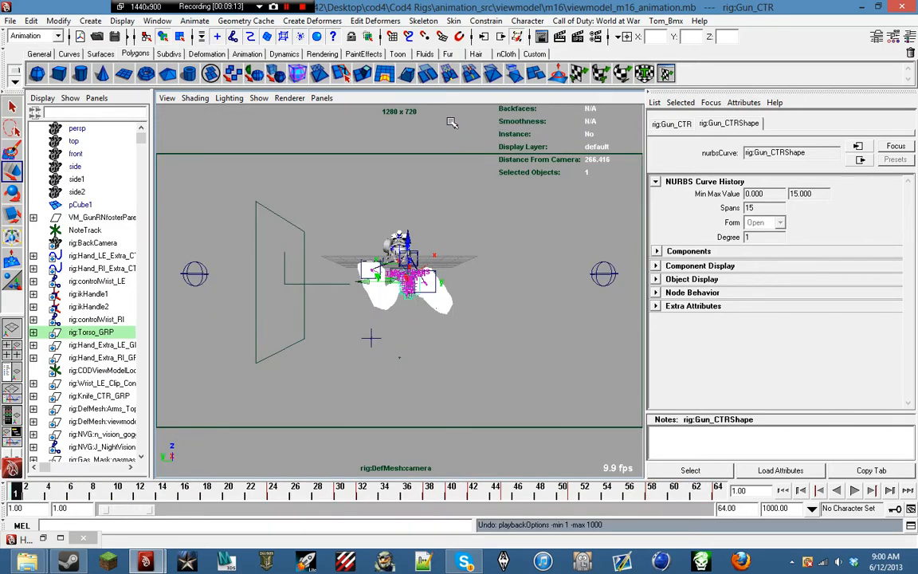
key(ctrl+z)
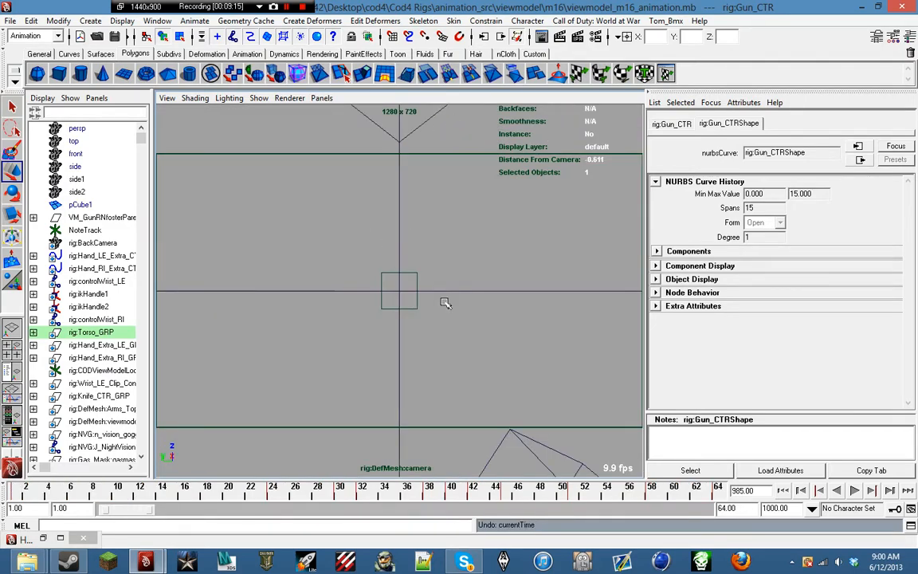
- Play the animation from frame 1 through rig:DefMesh:camera
click(16, 491)
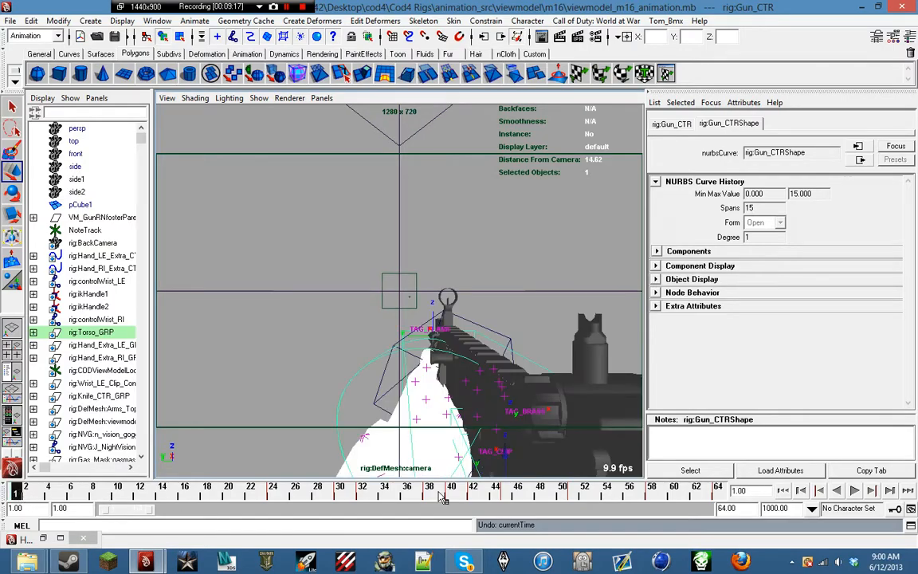
click(855, 492)
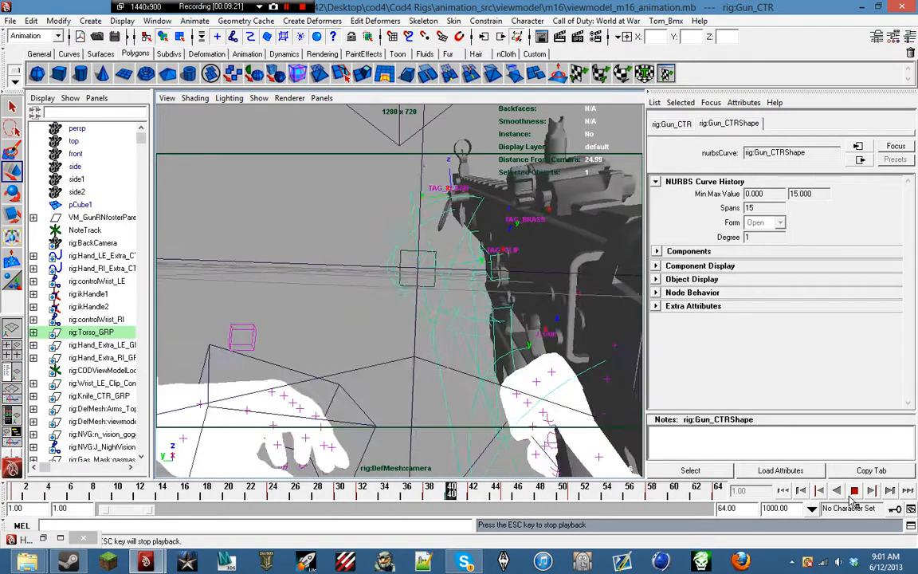
click(855, 492)
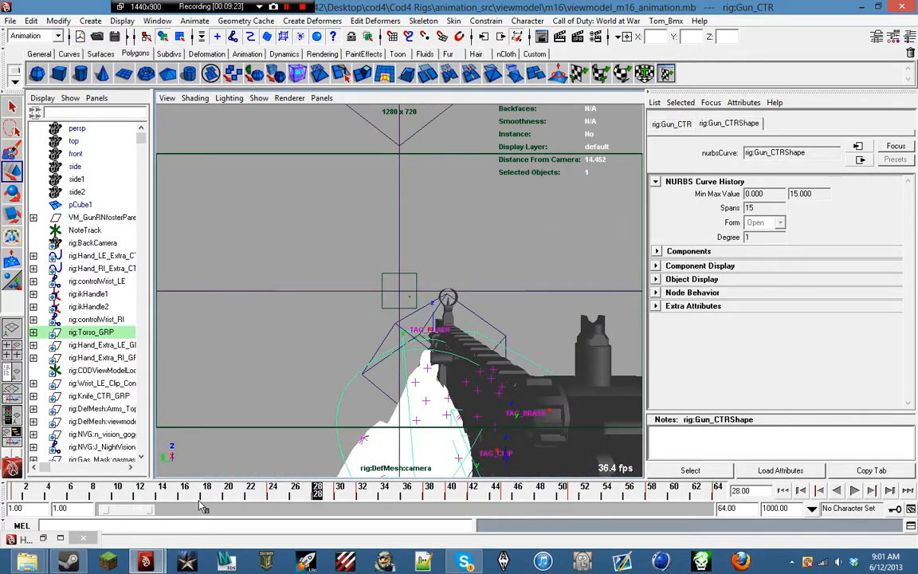
- Return to the perspective view at frame 1 and examine the rig around the gun and shoulders
click(322, 98)
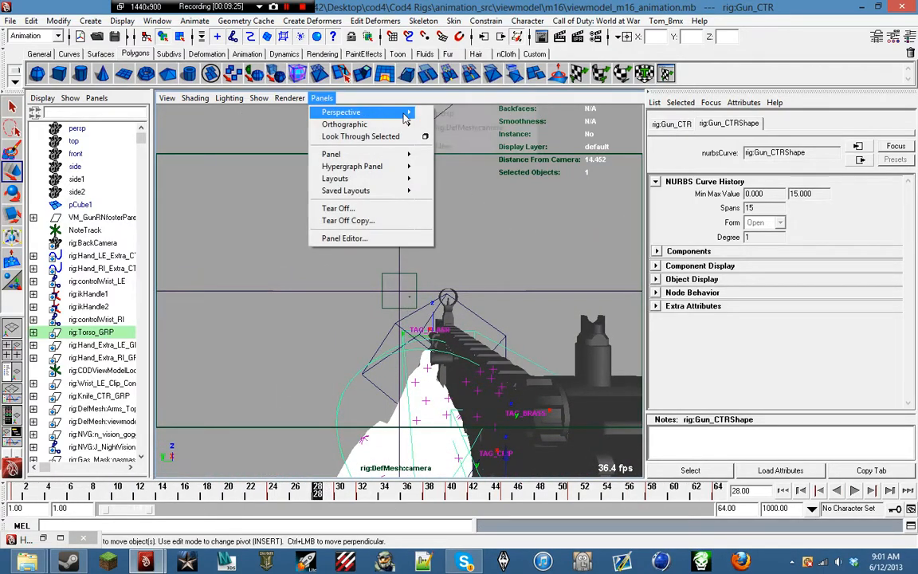
mouse_move(348, 110)
click(446, 111)
alt+drag(409, 201, 323, 232)
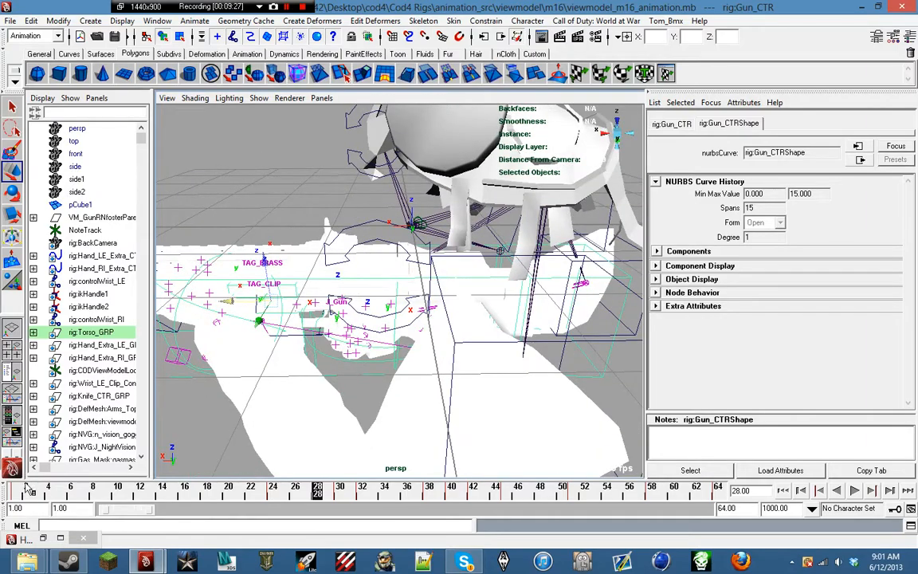
click(18, 489)
alt+drag(384, 257, 327, 301)
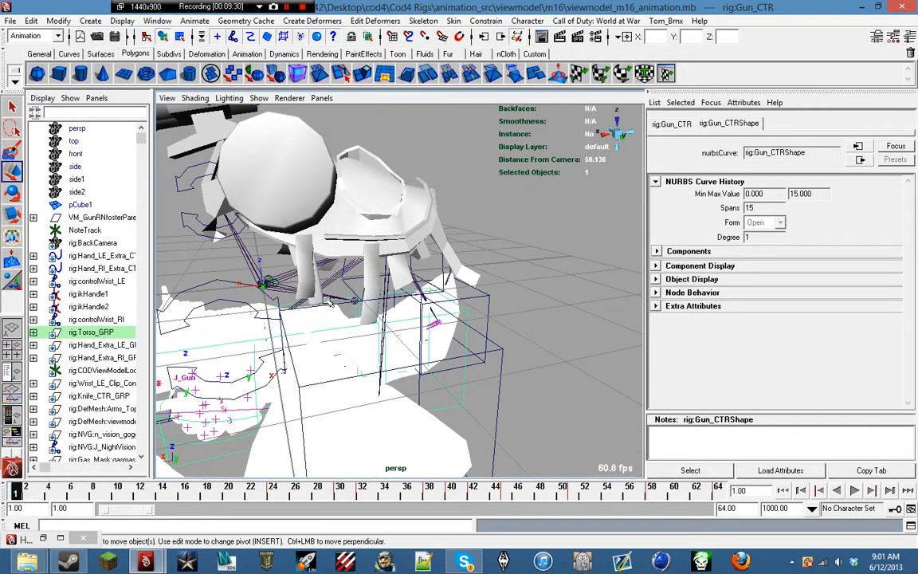
alt+drag(193, 317, 348, 283)
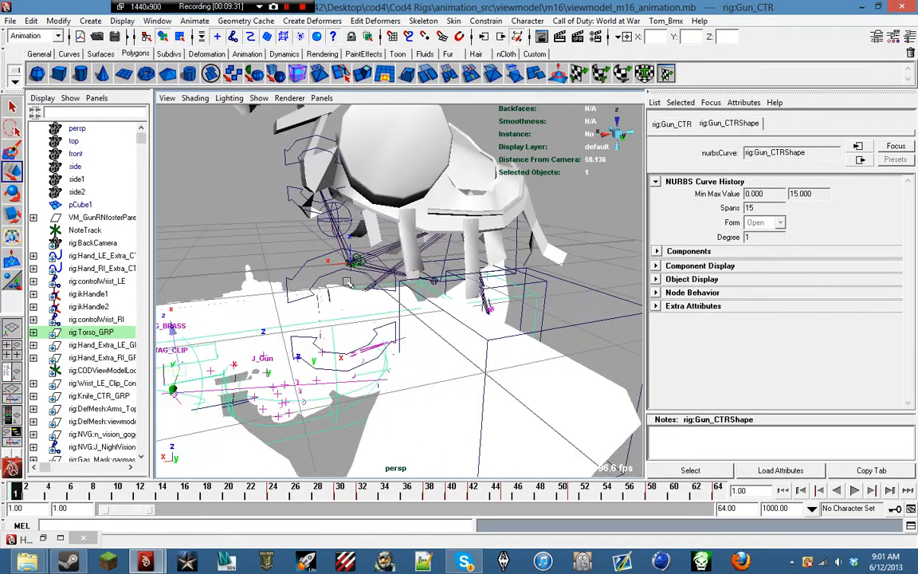
click(33, 332)
click(32, 333)
alt+drag(304, 312, 101, 525)
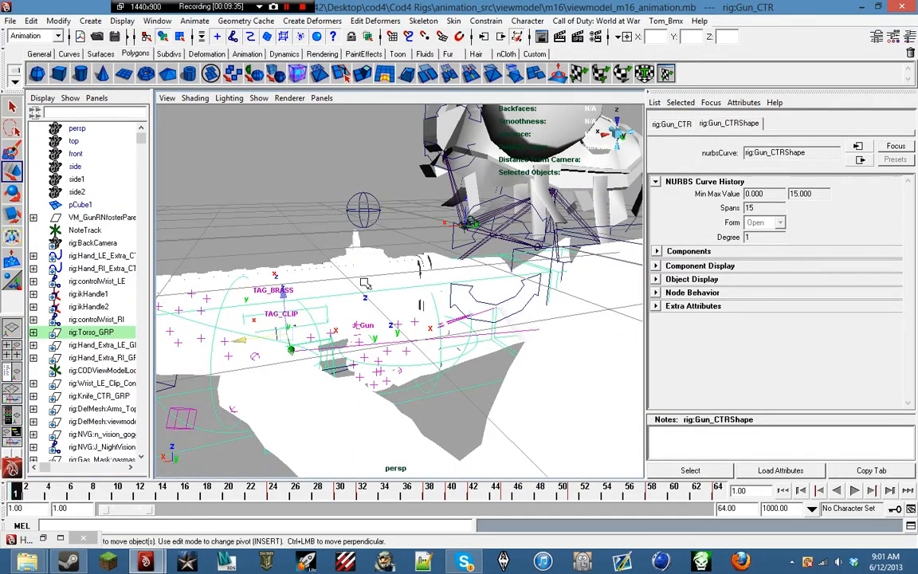
- Show the perspective view in wireframe and select the gun joint VM_Gun:J_Gun to locate it in the scene hierarchy
key(4)
alt+drag(283, 291, 263, 221)
click(262, 221)
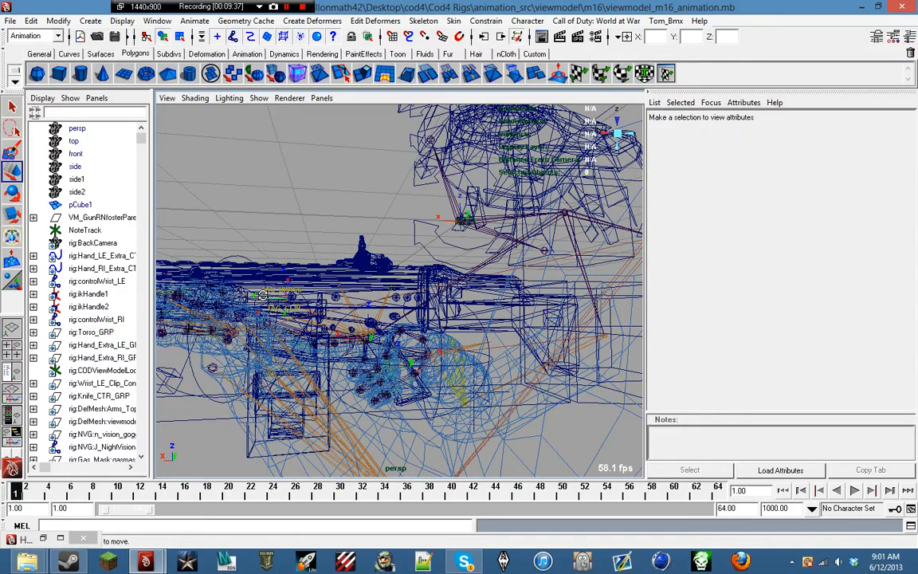
alt+middle_drag(283, 291, 402, 283)
alt+drag(402, 283, 306, 298)
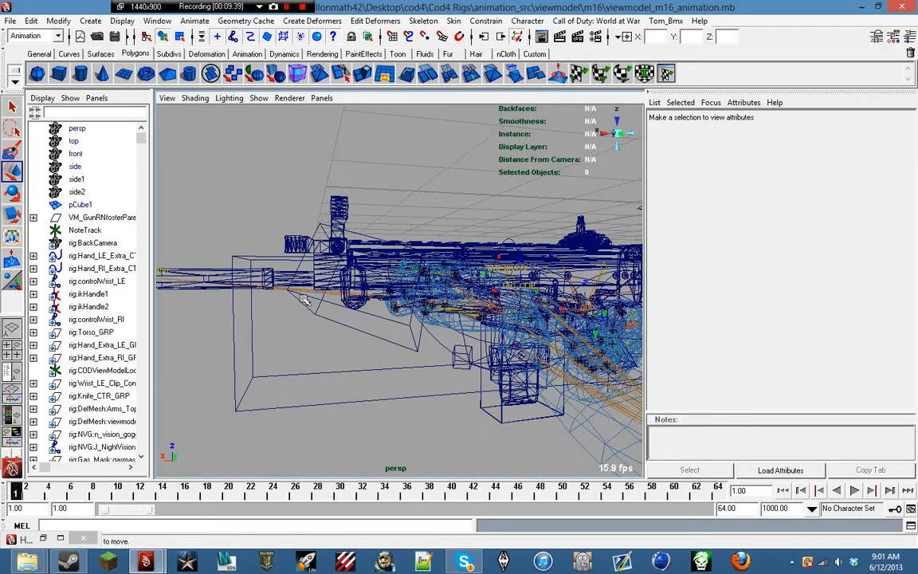
click(268, 289)
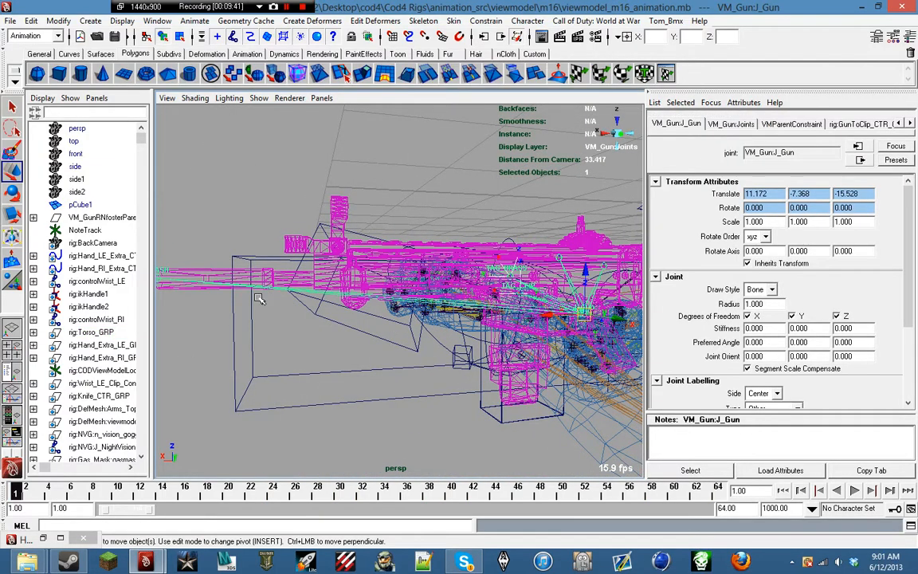
scroll(68, 396, down, 5)
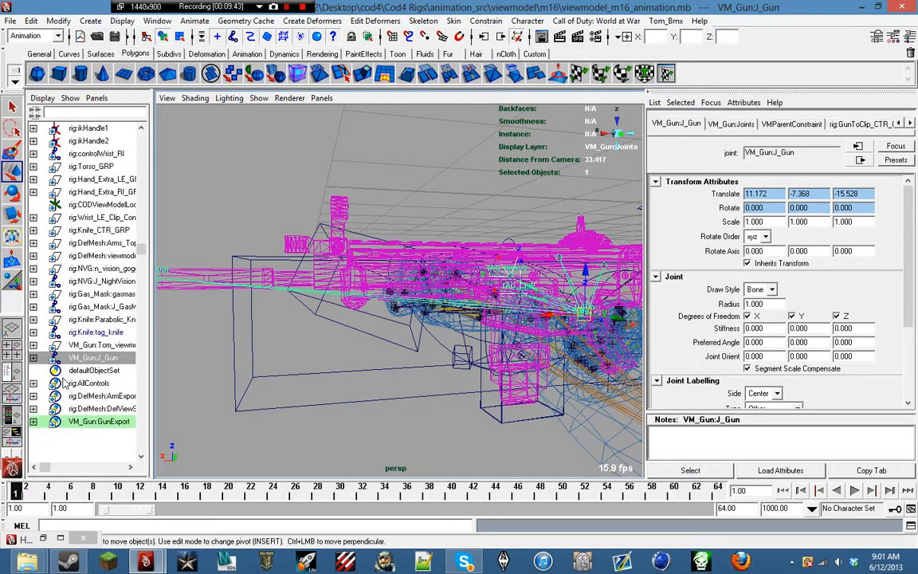
- Locate the arm hierarchy from the left shoulder joint and select the tag_ads joint under rig:DefMesh:Arms_Top_GRP and tag_view
alt+drag(446, 311, 469, 303)
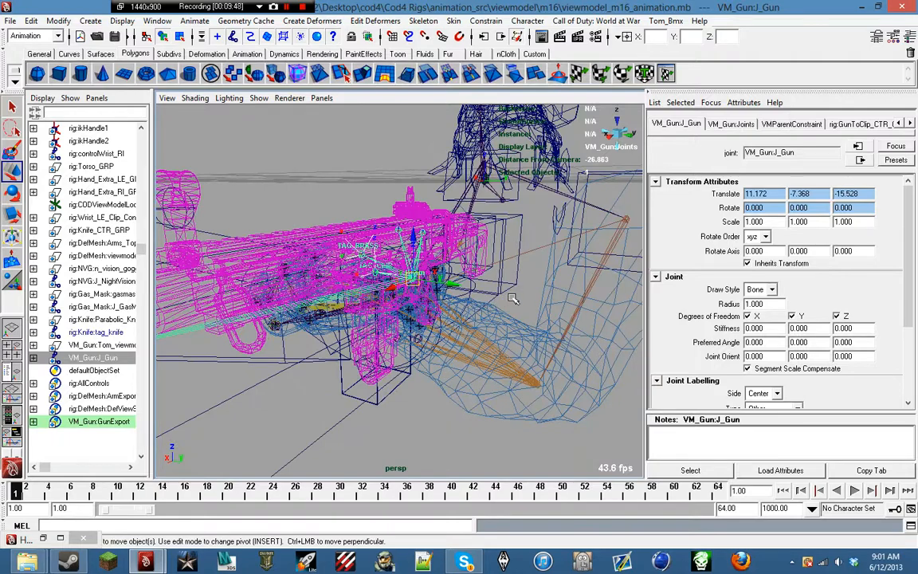
click(626, 260)
click(615, 241)
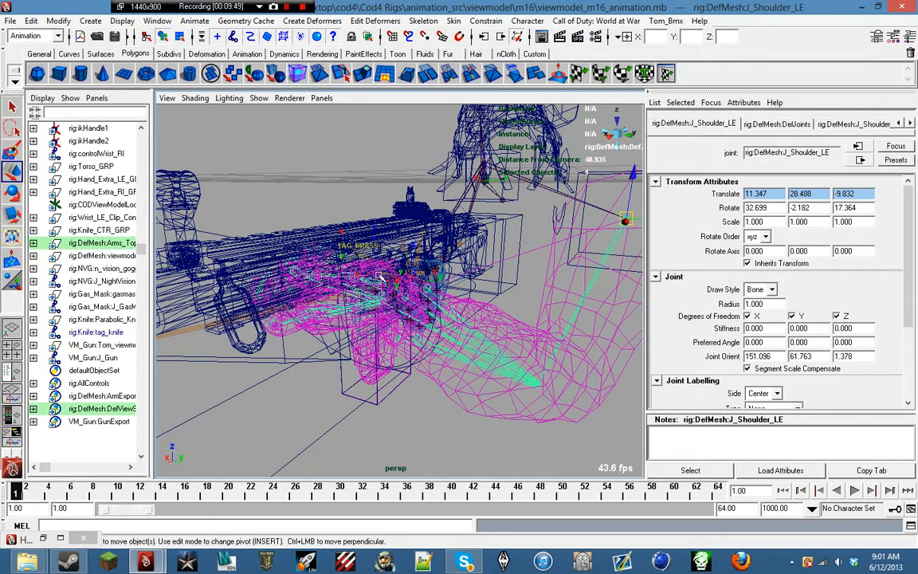
click(33, 243)
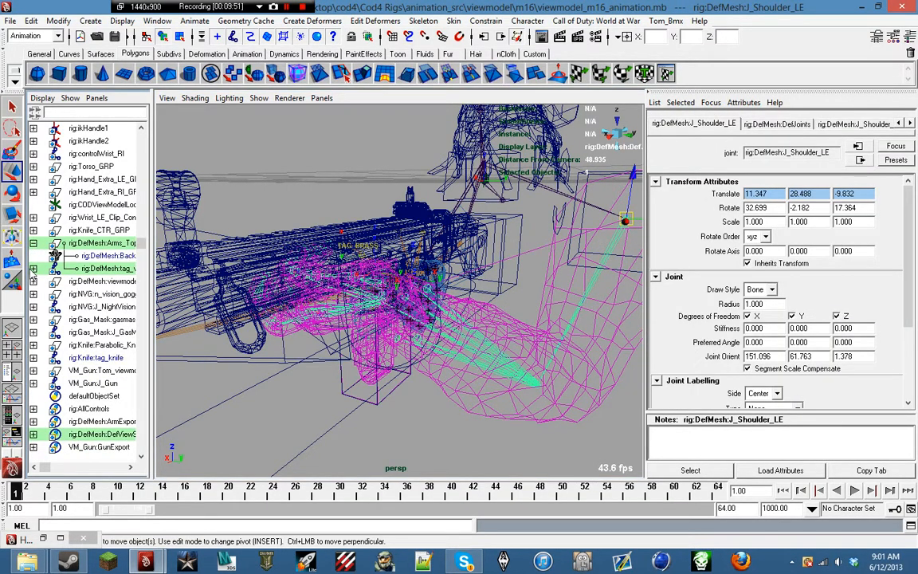
click(34, 269)
drag(152, 286, 167, 277)
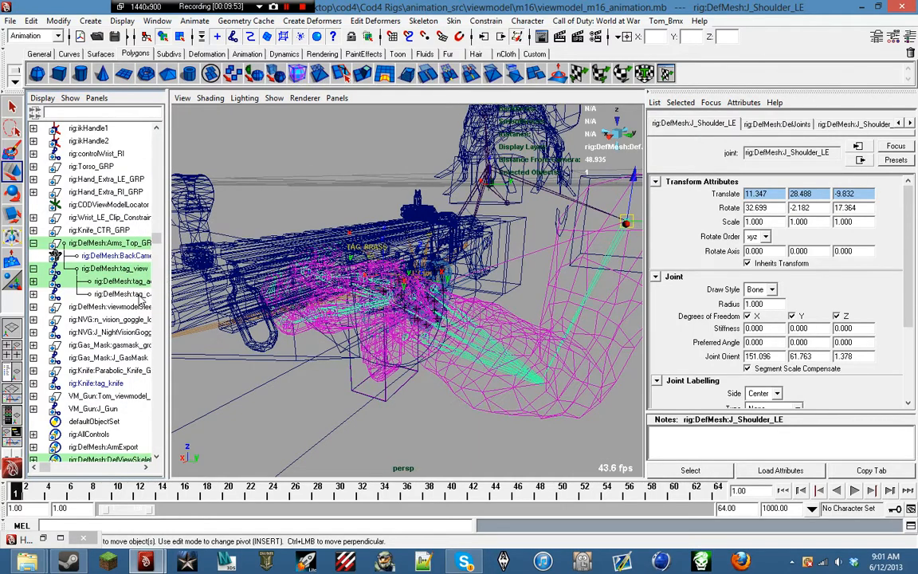
click(138, 283)
- Scrub from frame 1 to frame 12 and check the aiming pose through rig:DefMesh:camera, returning to the perspective view
alt+drag(558, 275, 306, 309)
mouse_move(16, 494)
mouse_down()
mouse_move(394, 497)
mouse_move(4, 502)
mouse_up()
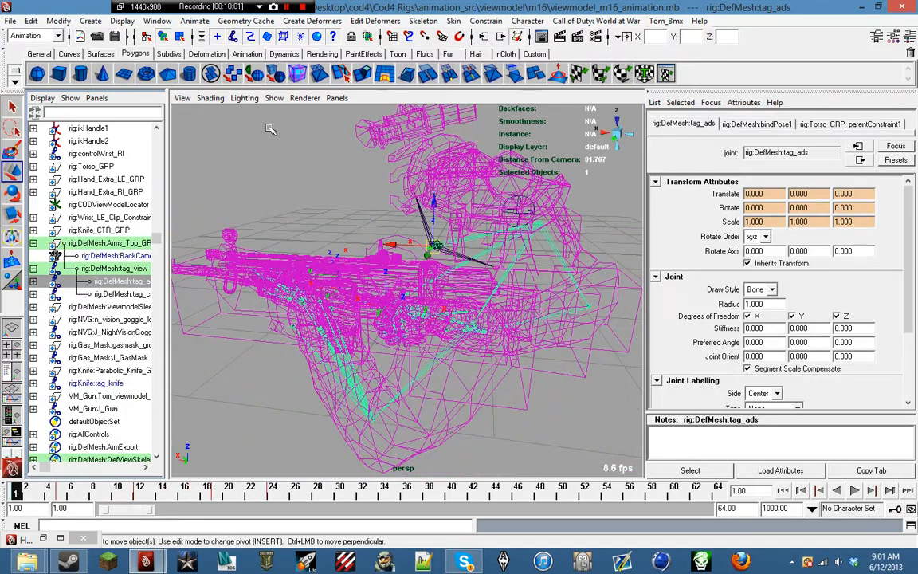
drag(32, 495, 142, 496)
click(337, 98)
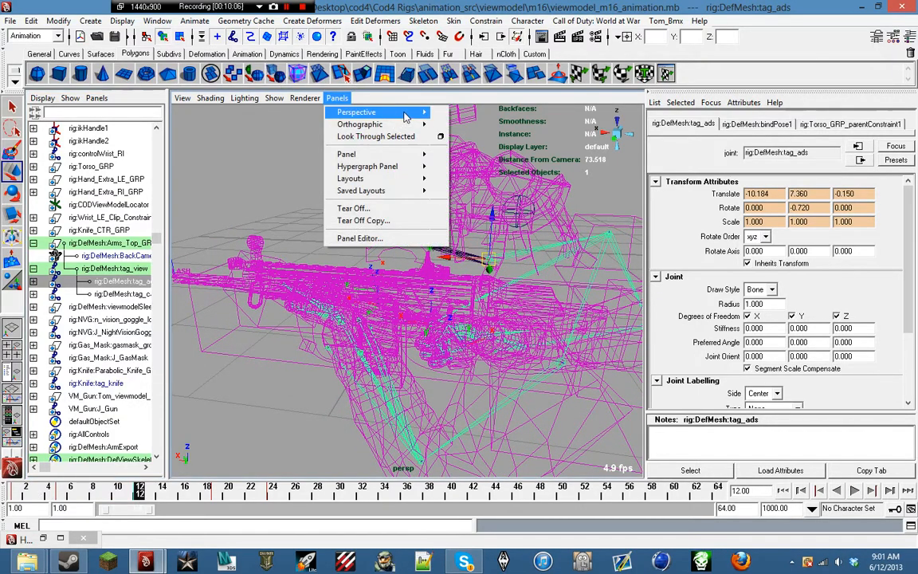
mouse_move(365, 111)
click(486, 129)
click(337, 98)
alt+drag(428, 137, 554, 191)
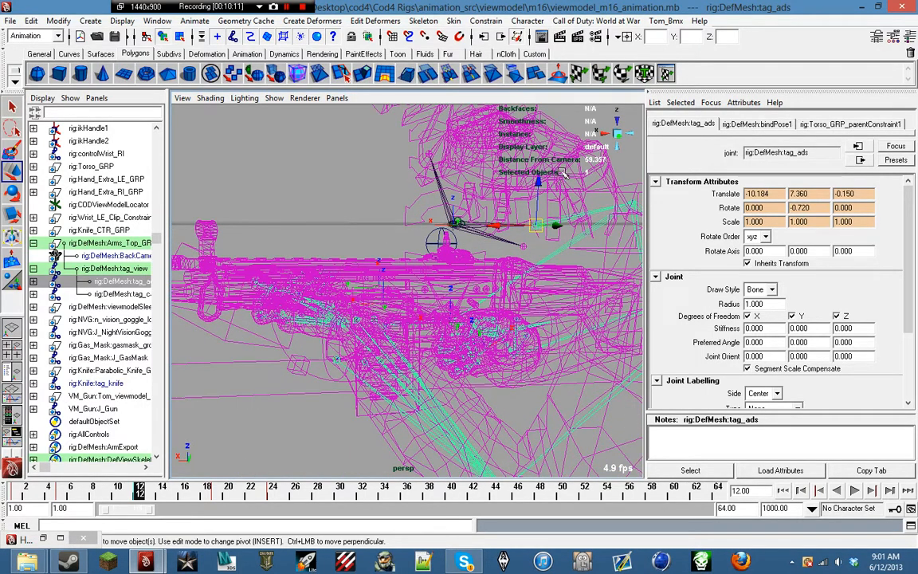
- Reselect the tag_ads joint and move it to X translation -1.634 and Z translation 1.426
click(481, 210)
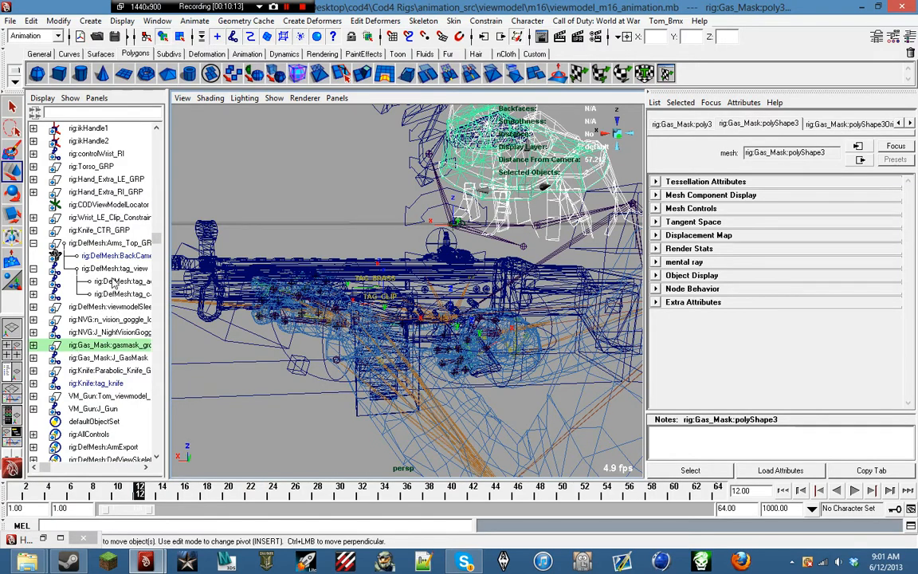
click(114, 282)
drag(482, 234, 438, 239)
drag(476, 186, 431, 156)
- Check the sight alignment through rig:DefMesh:camera in shaded display
click(337, 98)
click(437, 118)
click(336, 98)
click(470, 126)
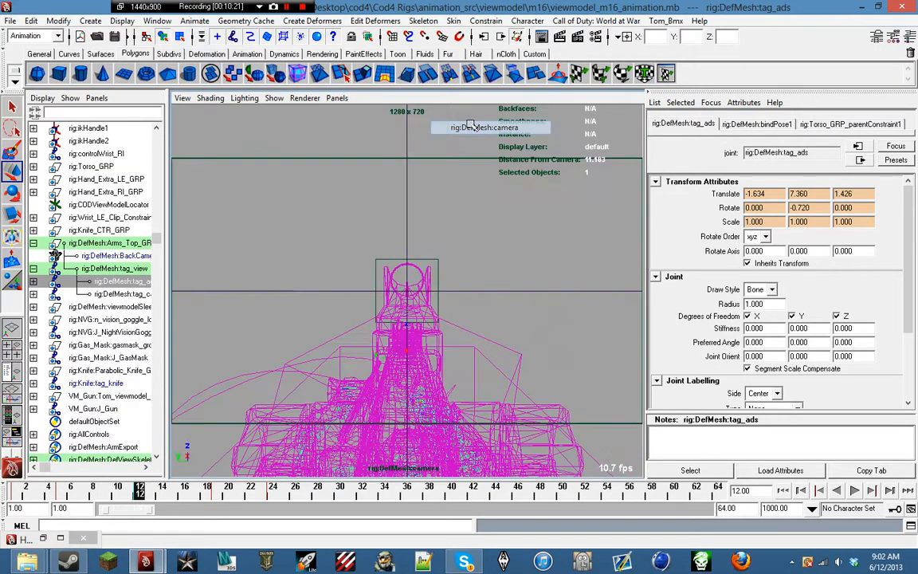
key(5)
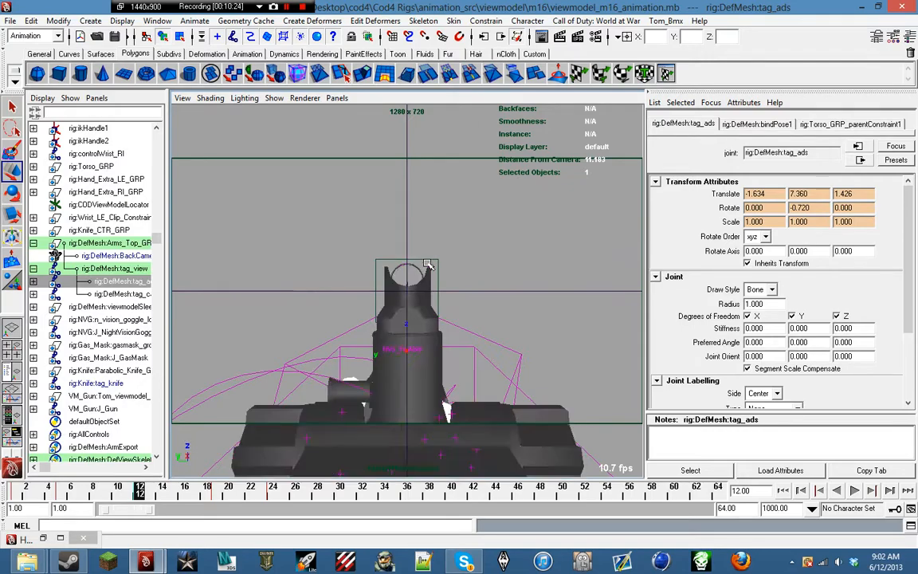
- Try lowering the tag_ads joint to Z translation 0.835 in the perspective view
click(336, 98)
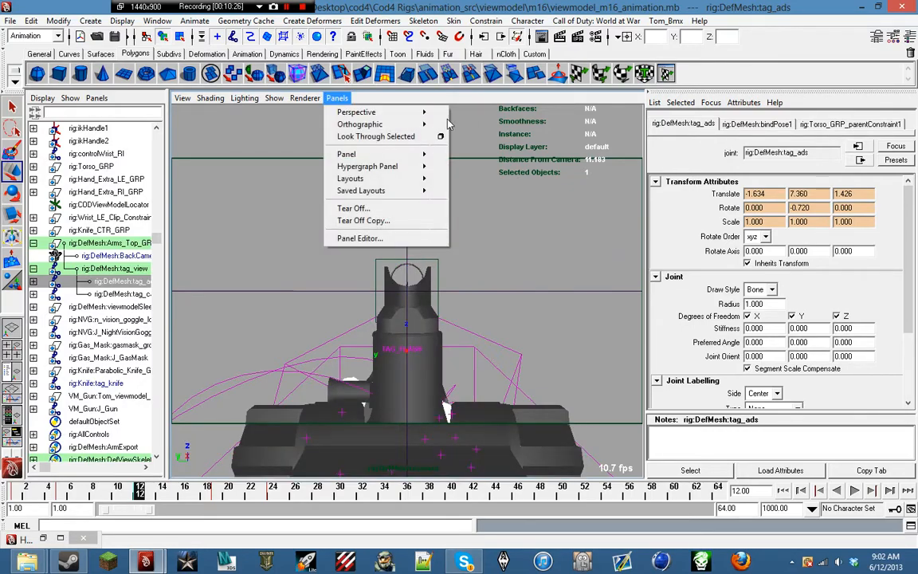
mouse_move(427, 112)
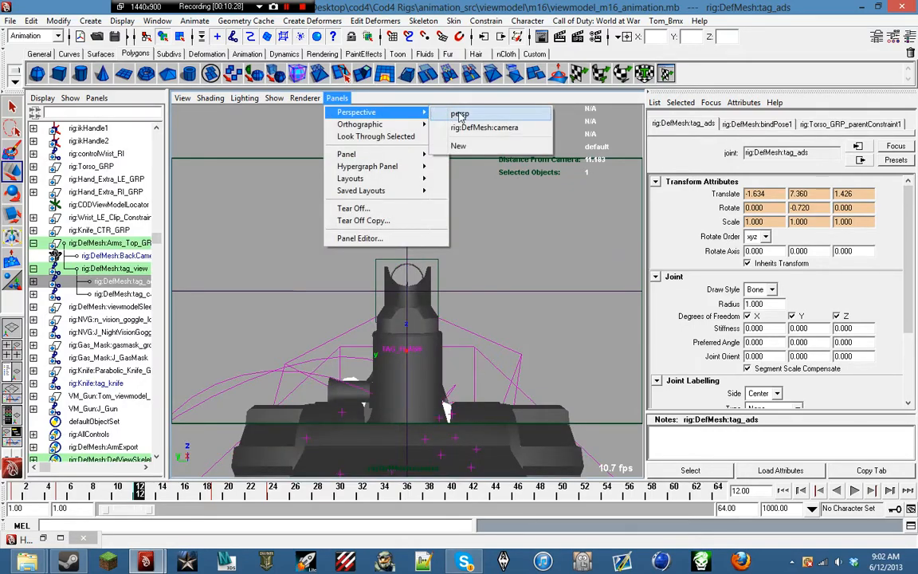
click(463, 112)
drag(480, 173, 481, 178)
click(338, 100)
mouse_move(374, 111)
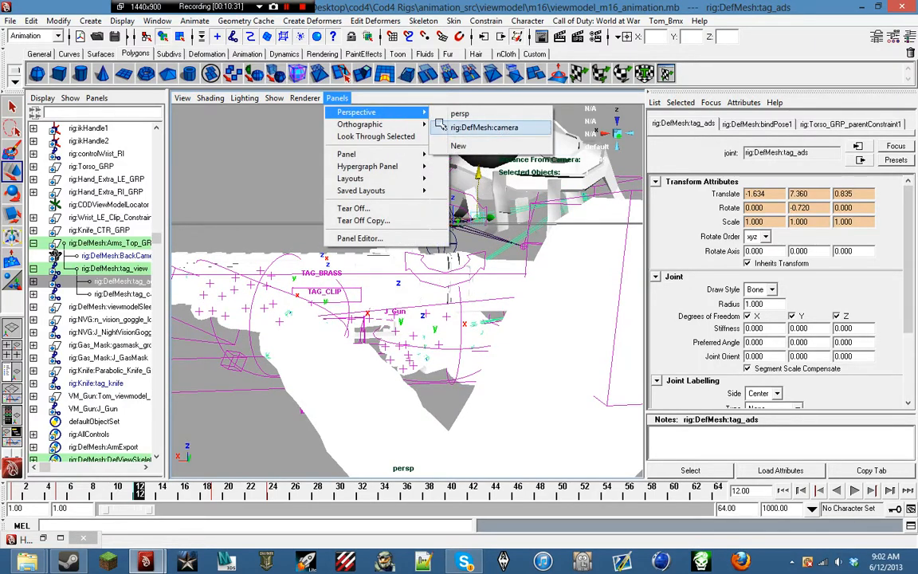
click(451, 114)
- Try the tag_ads joint at Z translation 1.000 and check the sights through rig:DefMesh:camera
click(336, 98)
mouse_move(427, 112)
click(460, 113)
drag(479, 174, 481, 172)
click(336, 98)
mouse_move(423, 112)
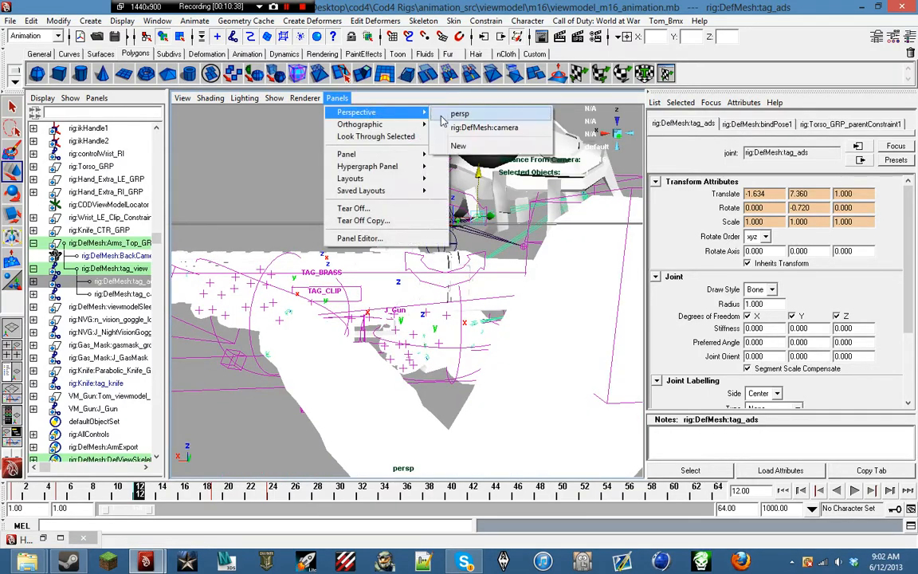
click(461, 125)
- Try the tag_ads joint at Z translation 1.084 and check the sights through rig:DefMesh:camera
click(337, 98)
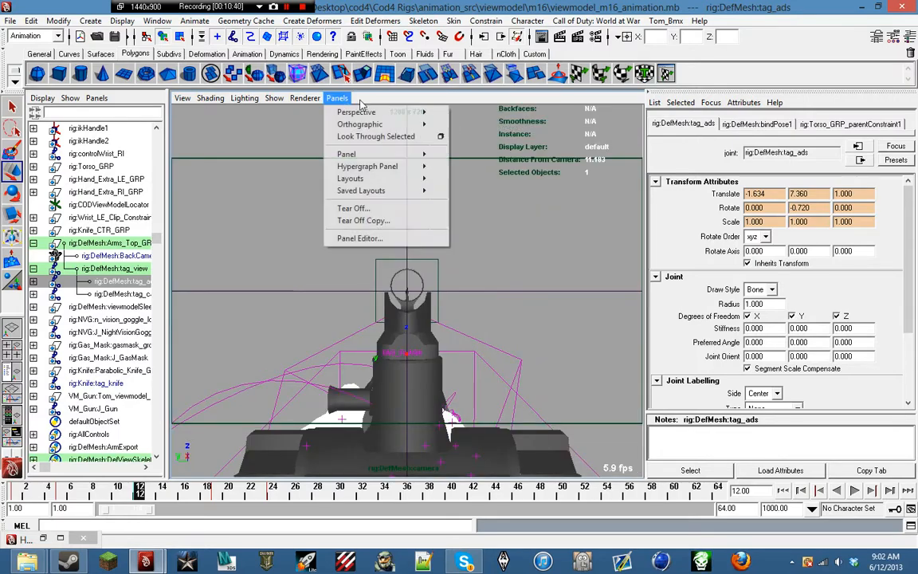
mouse_move(426, 112)
click(461, 112)
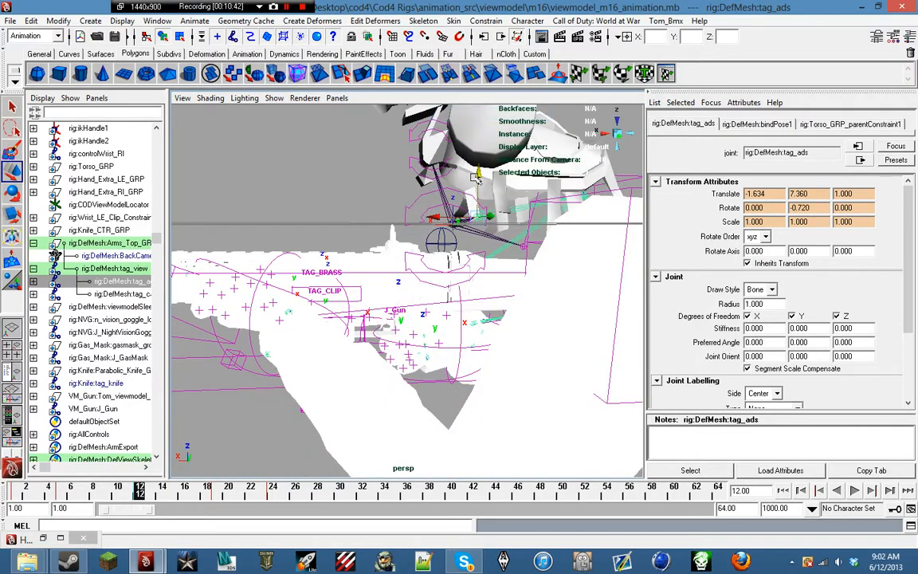
drag(477, 176, 477, 177)
click(336, 98)
mouse_move(422, 112)
click(445, 126)
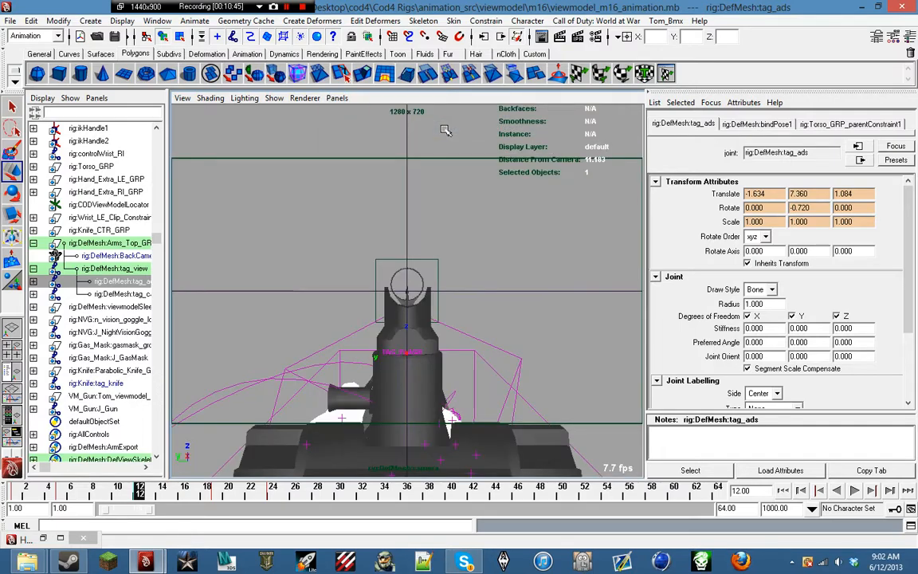
- Raise the tag_ads joint to Z translation 1.250, key it at frame 12, and return to frame 1 in the rig:DefMesh:camera view
click(336, 99)
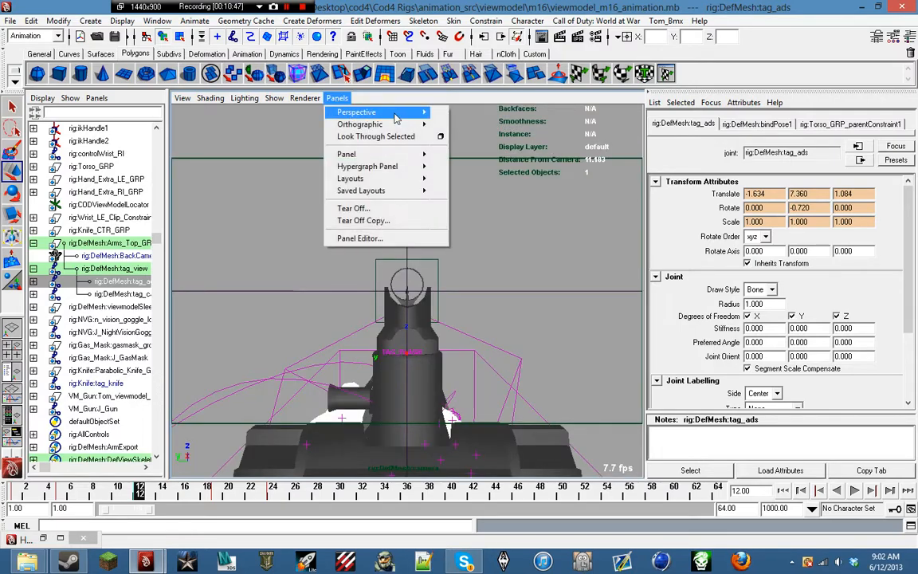
mouse_move(420, 112)
click(459, 112)
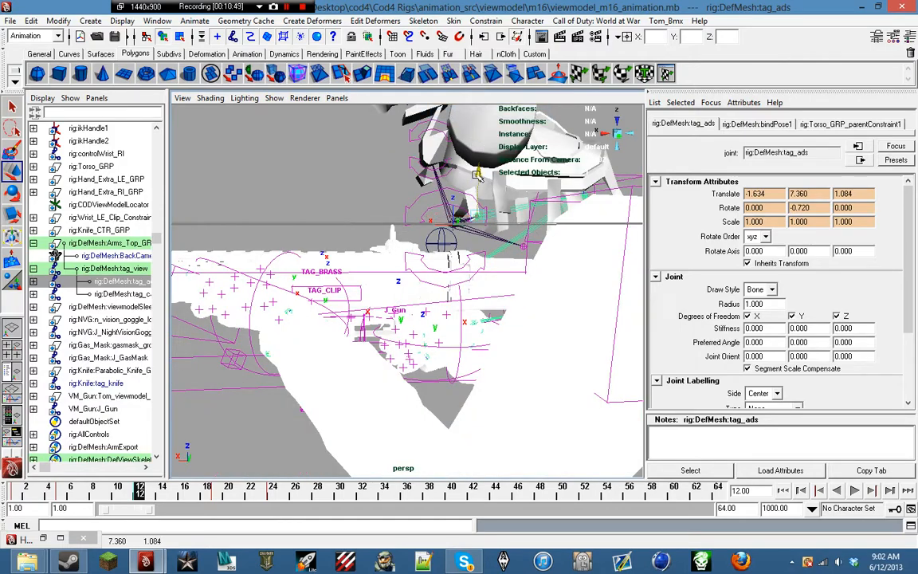
drag(472, 176, 471, 173)
click(337, 98)
mouse_move(381, 116)
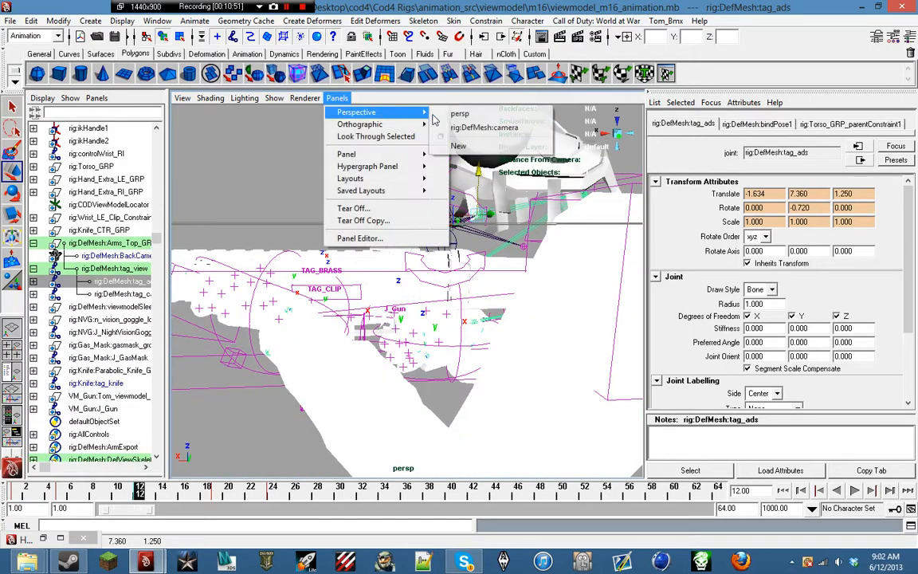
click(450, 126)
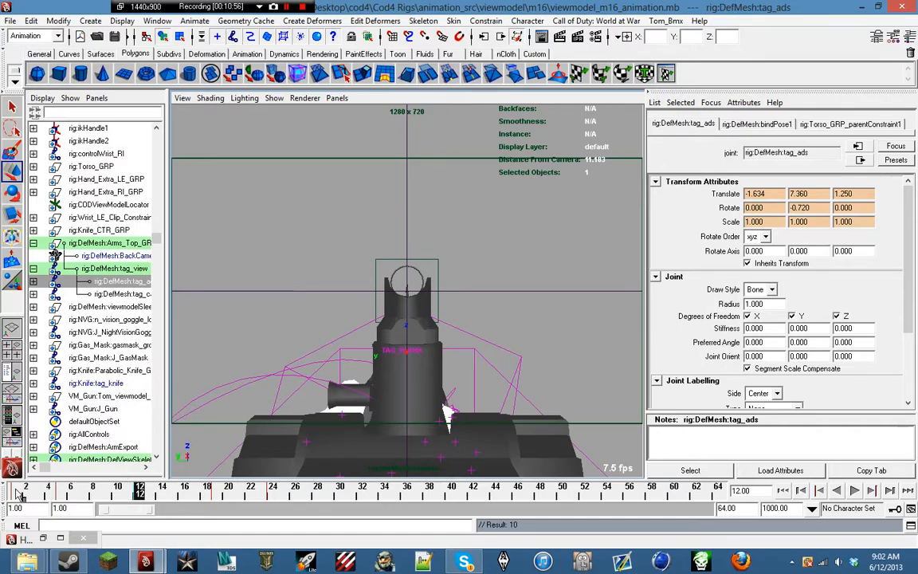
mouse_move(16, 490)
mouse_down()
mouse_move(212, 497)
mouse_move(141, 507)
mouse_move(299, 510)
mouse_move(14, 507)
mouse_up()
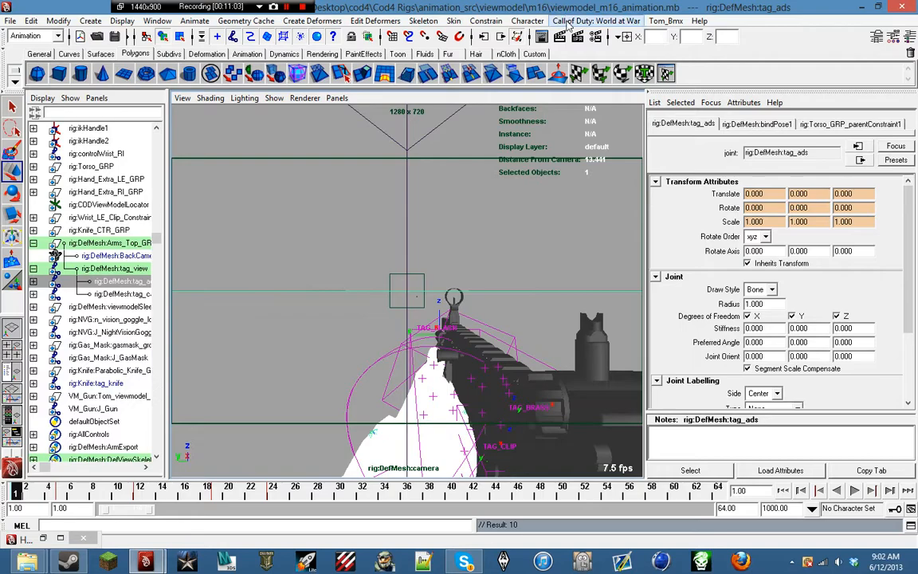